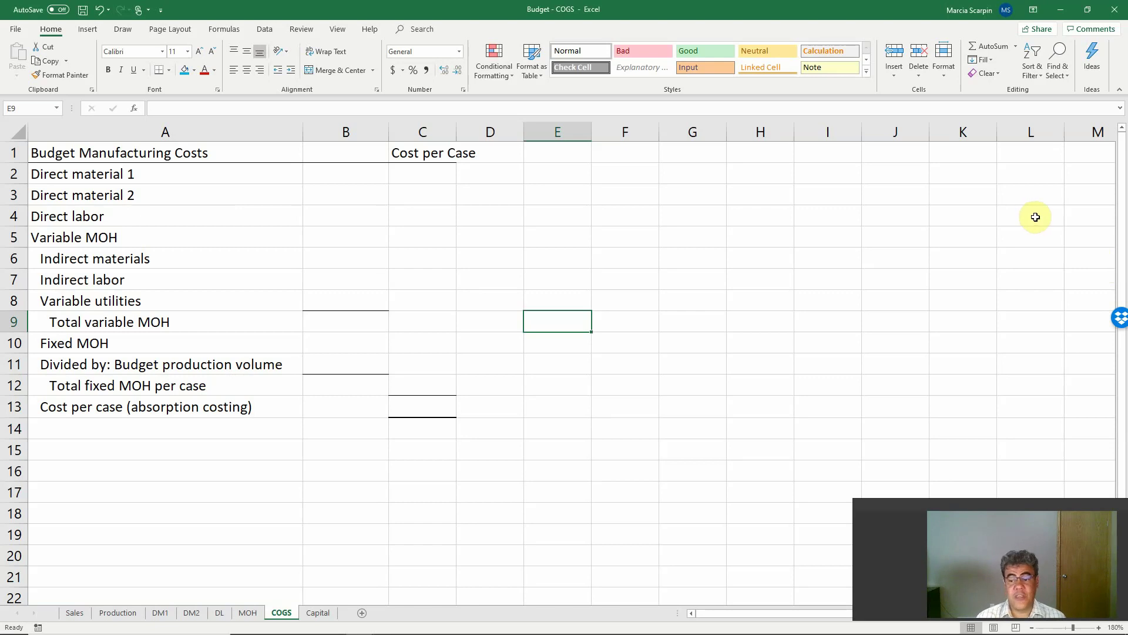
AutoFit column C on the COGS sheet so the full 'Cost per Case' heading shows.
double_click(455, 130)
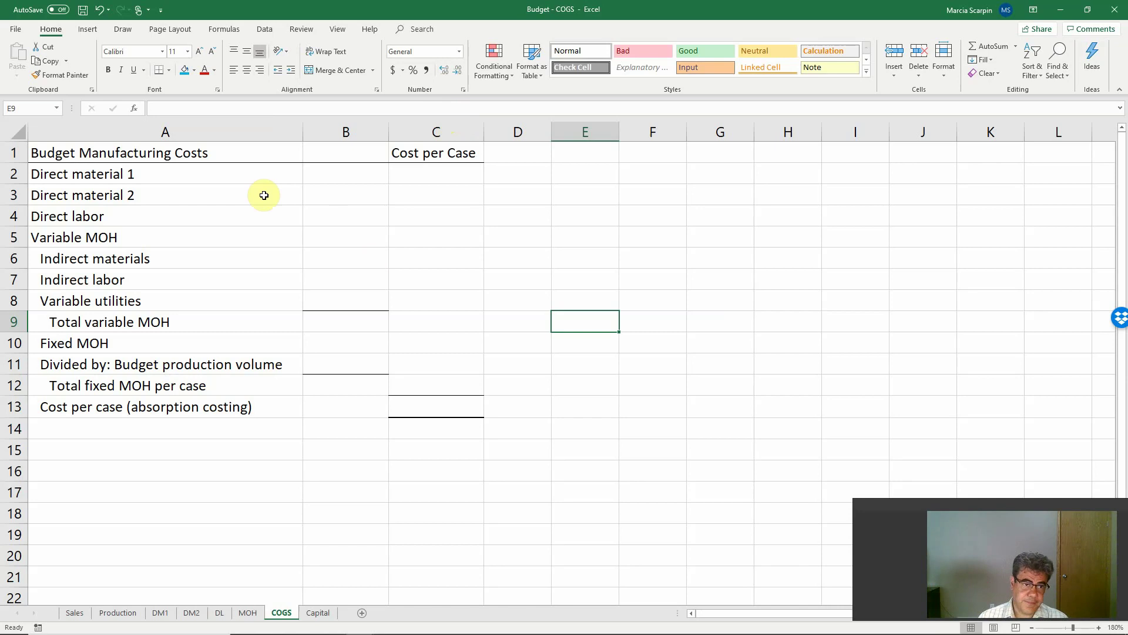
Walk through the COGS table: variable cost rows 2–9, fixed rows 10–13, and the C13 total.
left_click(147, 170)
left_click_drag(175, 171, 451, 327)
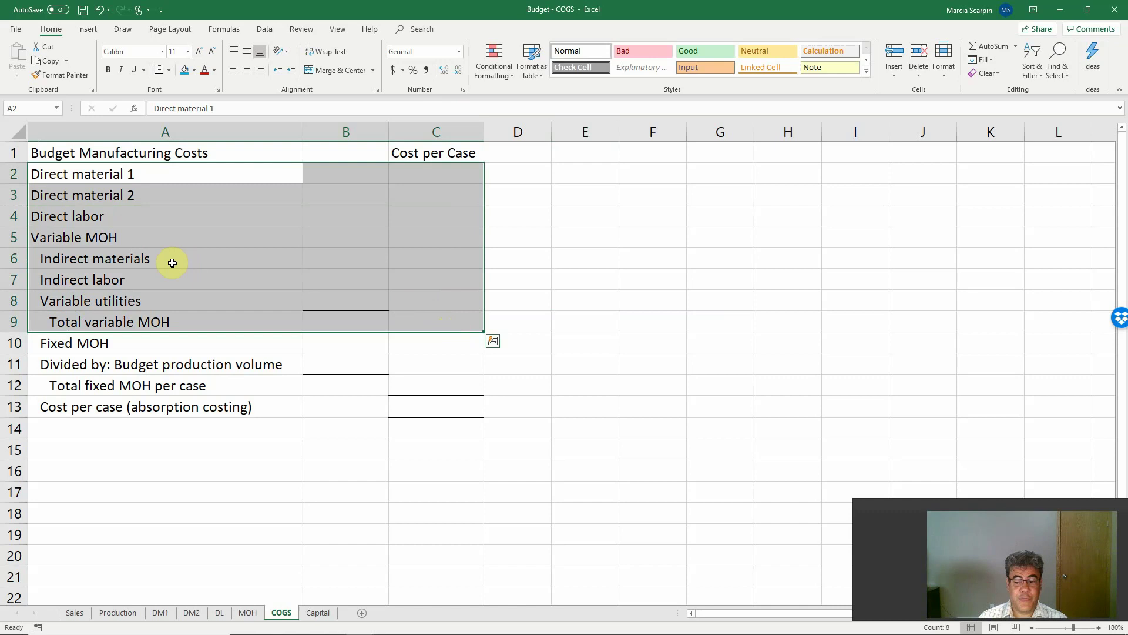
left_click_drag(157, 349, 441, 407)
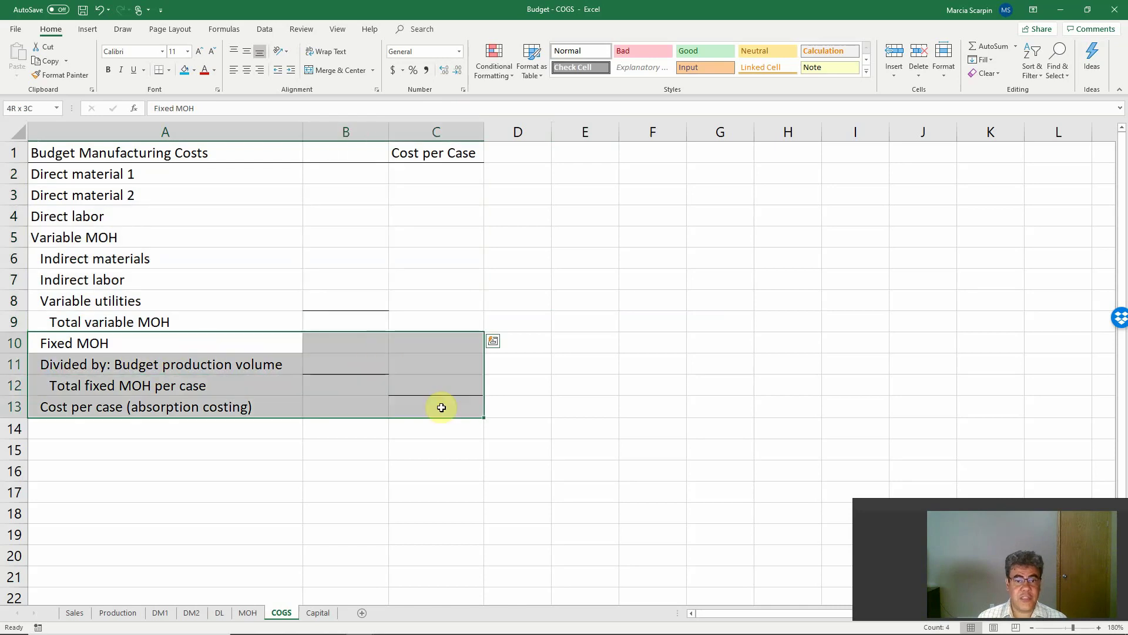
left_click(442, 171)
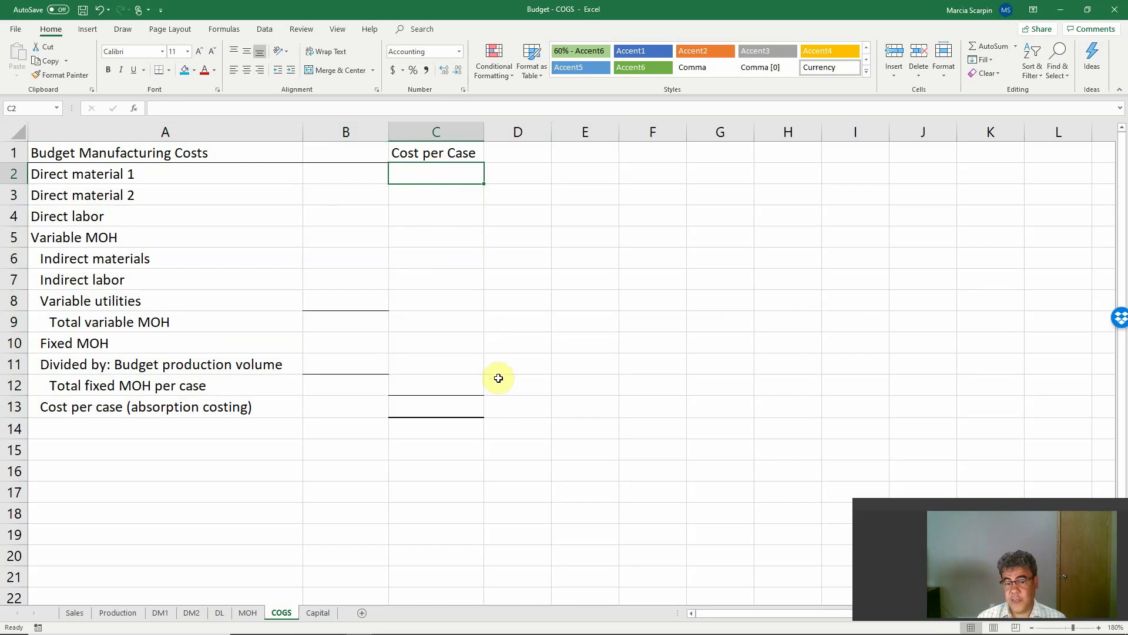
left_click(454, 410)
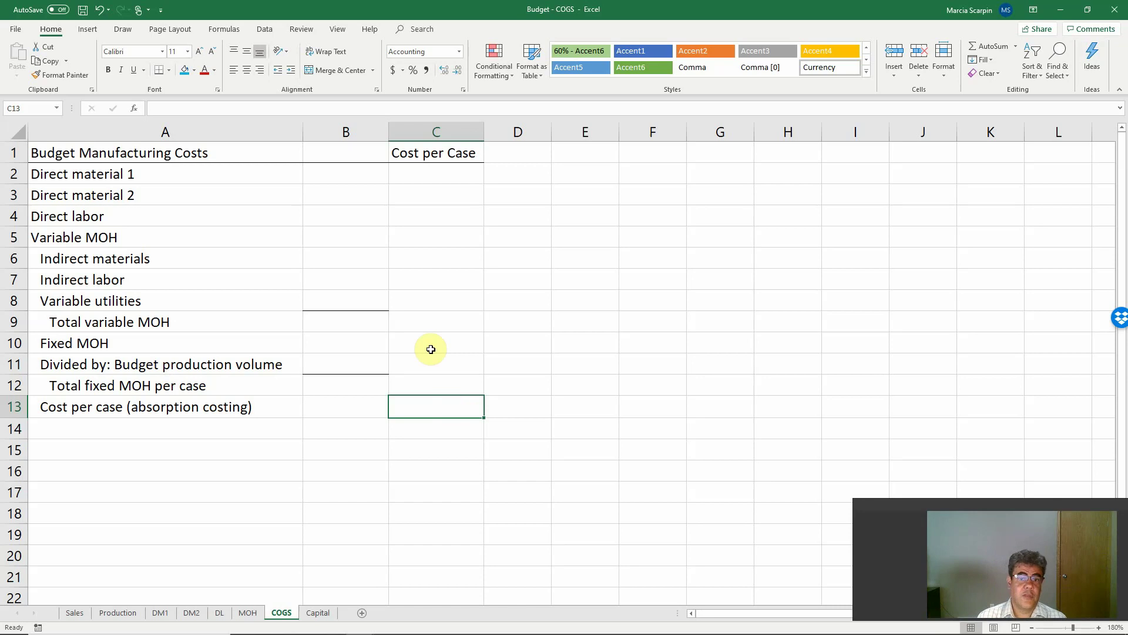
left_click(436, 168)
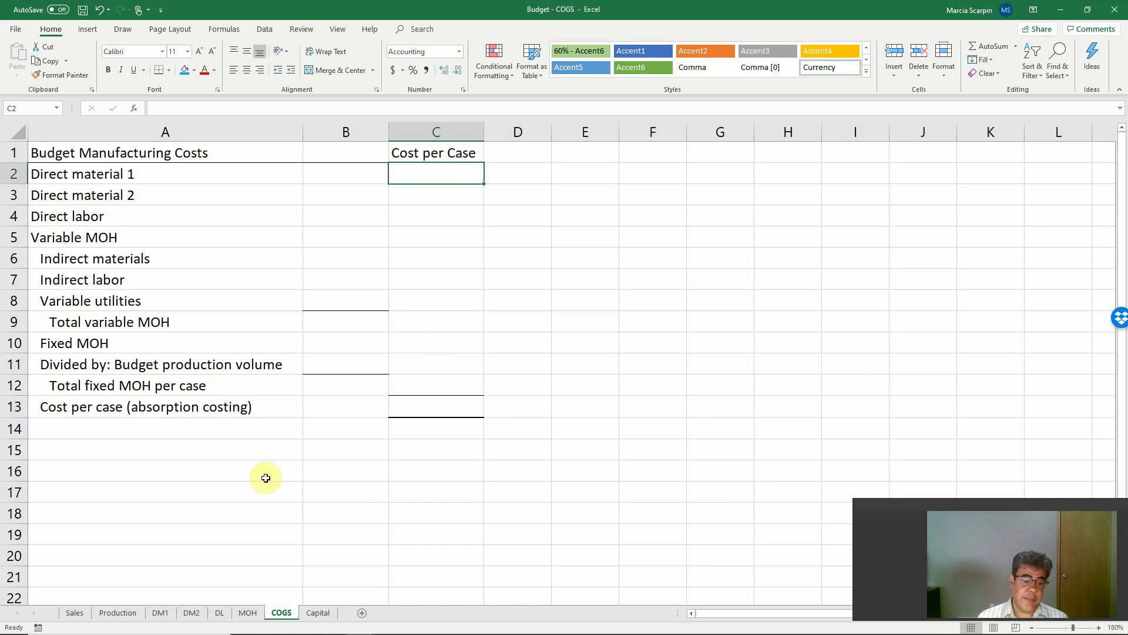
Look at the Manufacturing Overhead Budget sheet, then step back to the DM1 budget sheet.
mouse_move(216, 620)
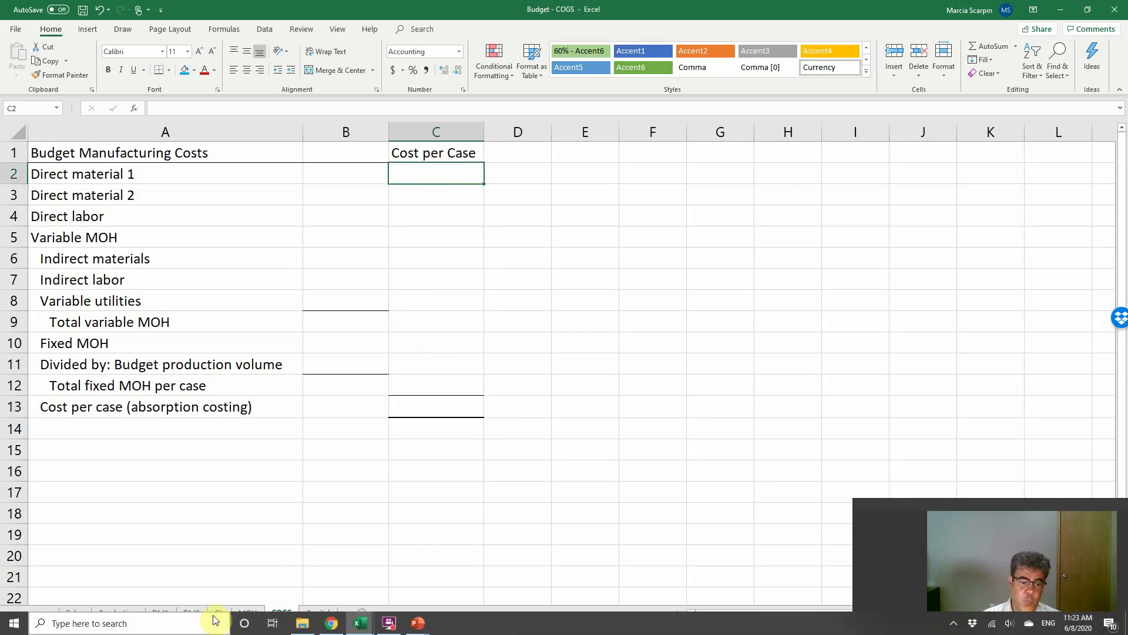
left_click(247, 612)
key("ctrl+Page_Up")
key("ctrl+Page_Up")
key("ctrl+Page_Up")
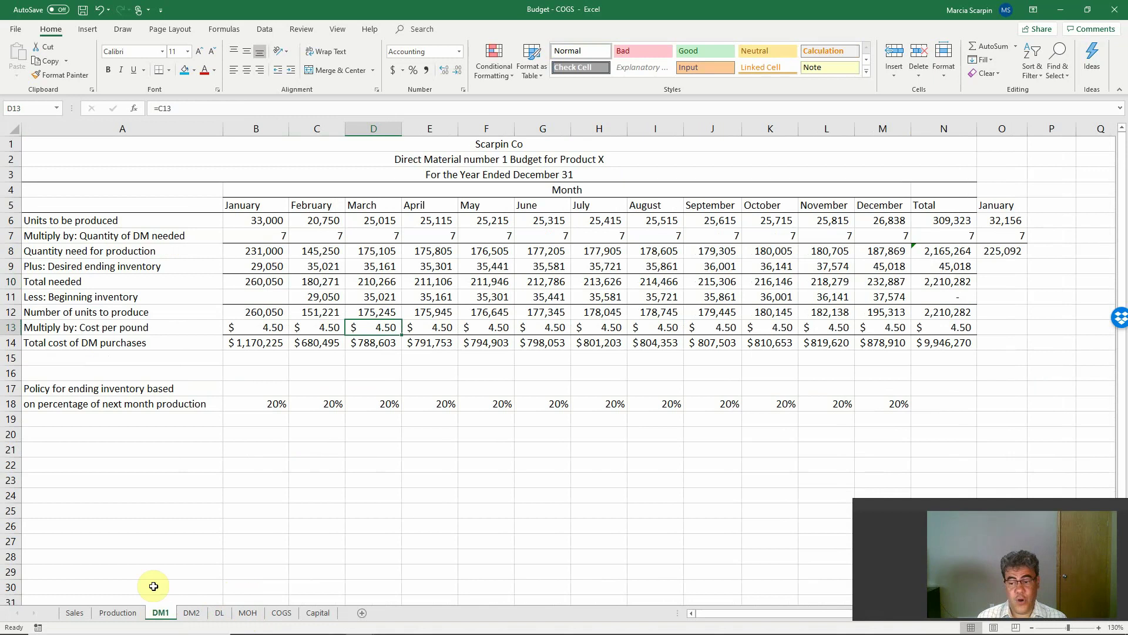
Enter a formula in COGS C2 multiplying DM1 quantity needed (B7) by cost per pound (B13), giving $31.50.
left_click(282, 613)
type("+")
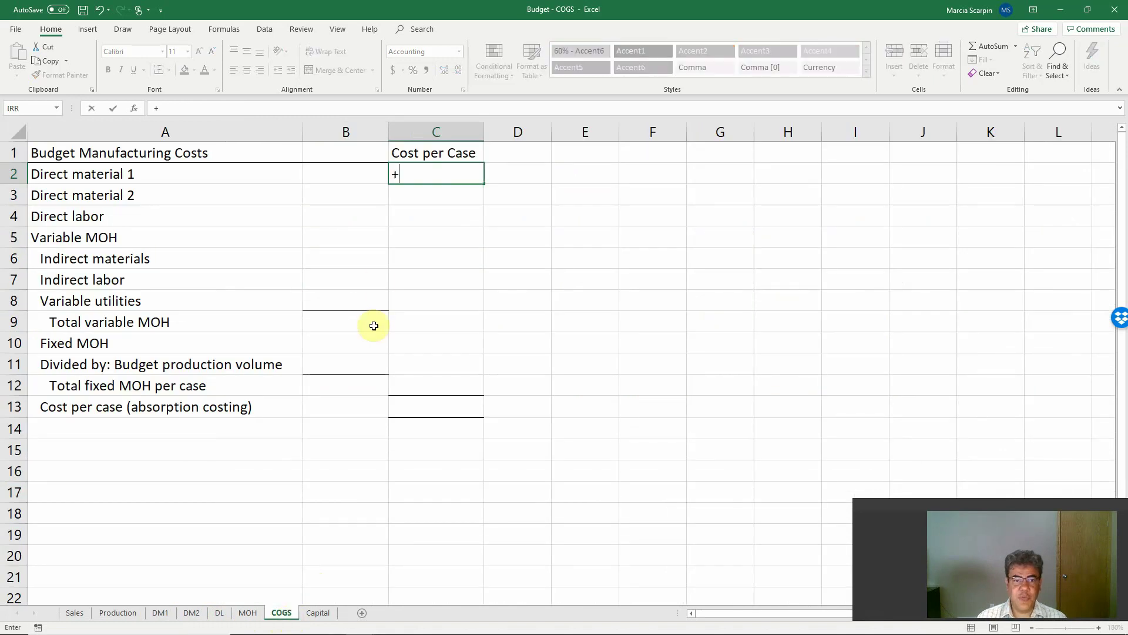
left_click(160, 612)
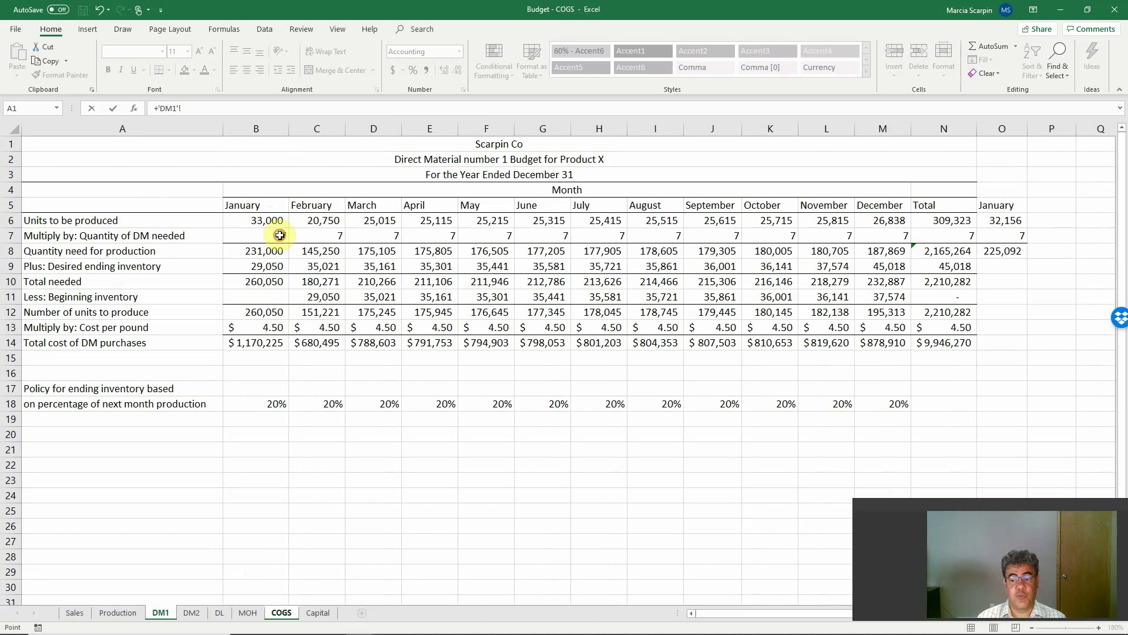
left_click(277, 235)
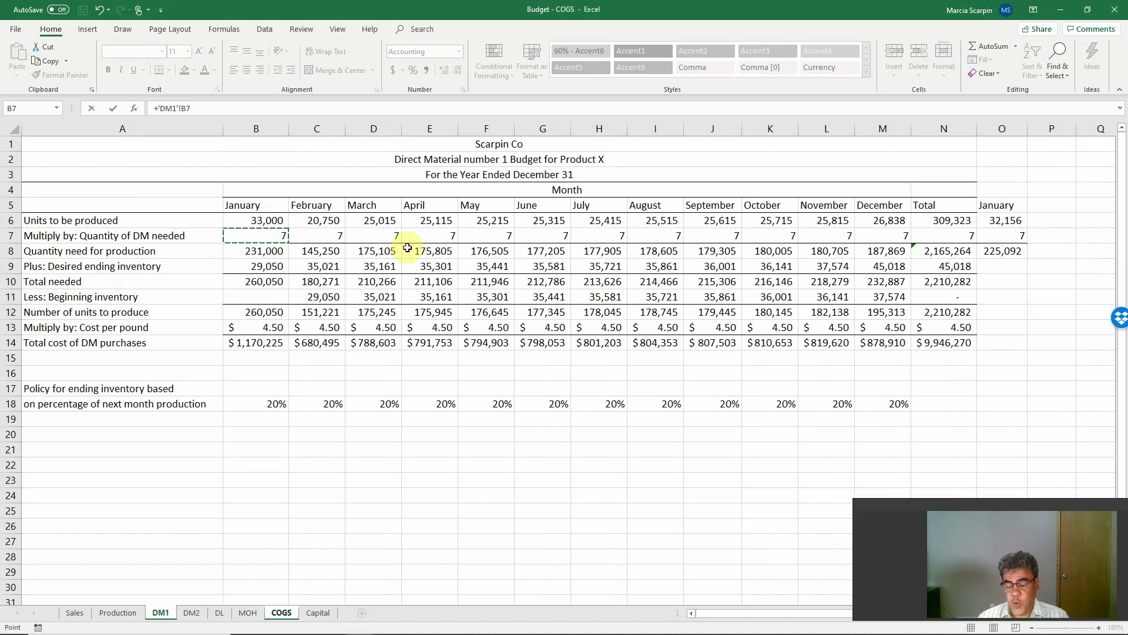
type("*")
left_click(270, 334)
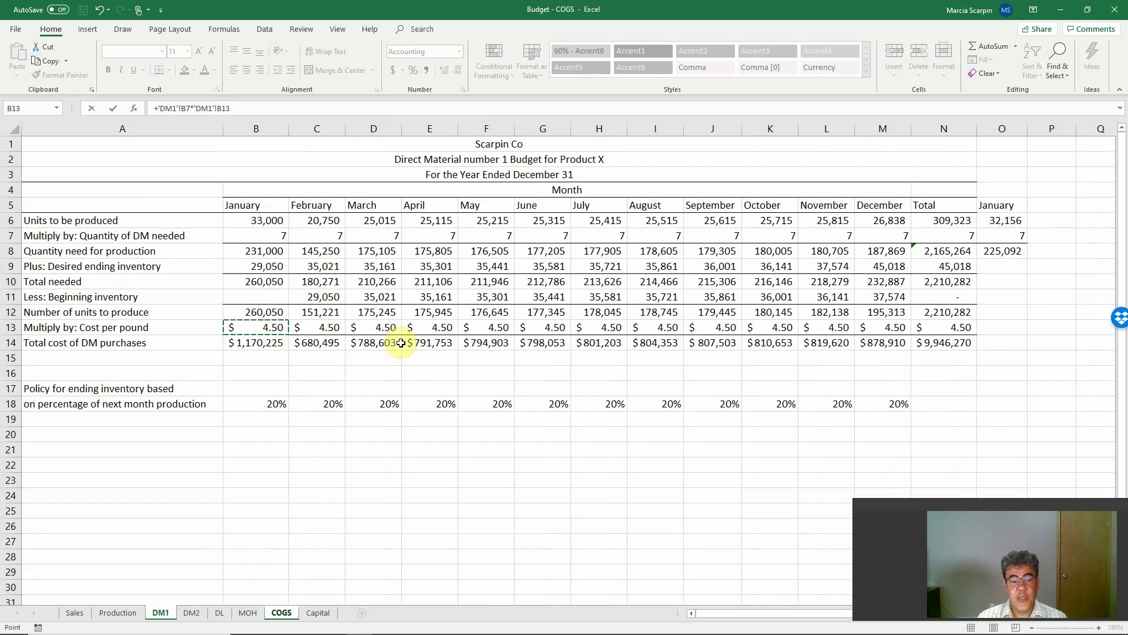
key("Return")
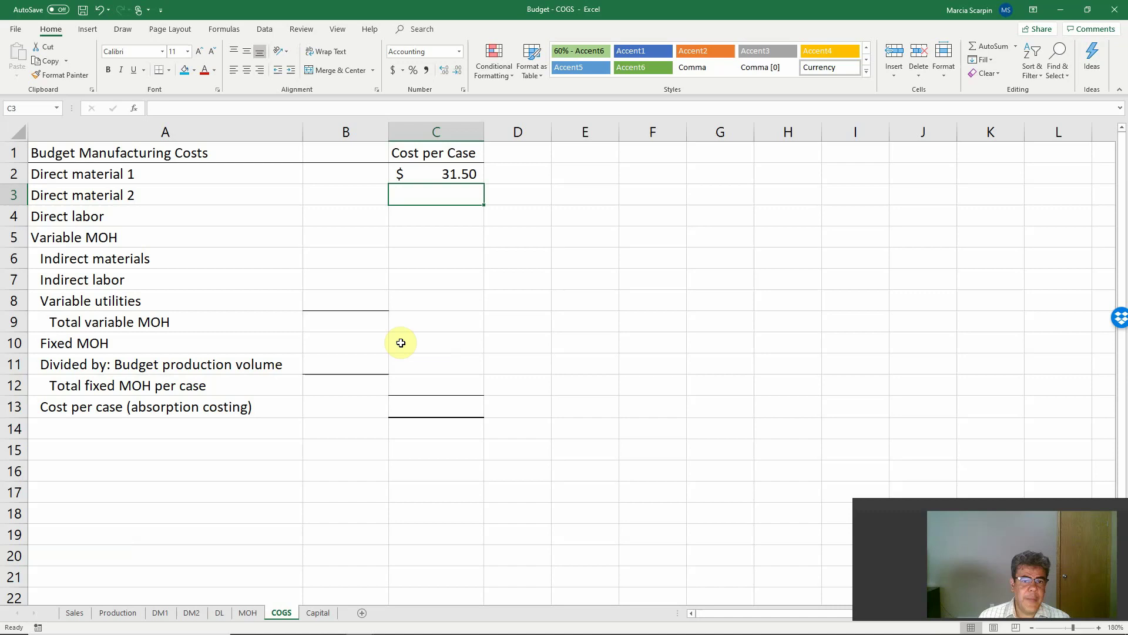
Set C3 to DM2 quantity (B7) times cost per pound (B13), giving $9.75.
type("+")
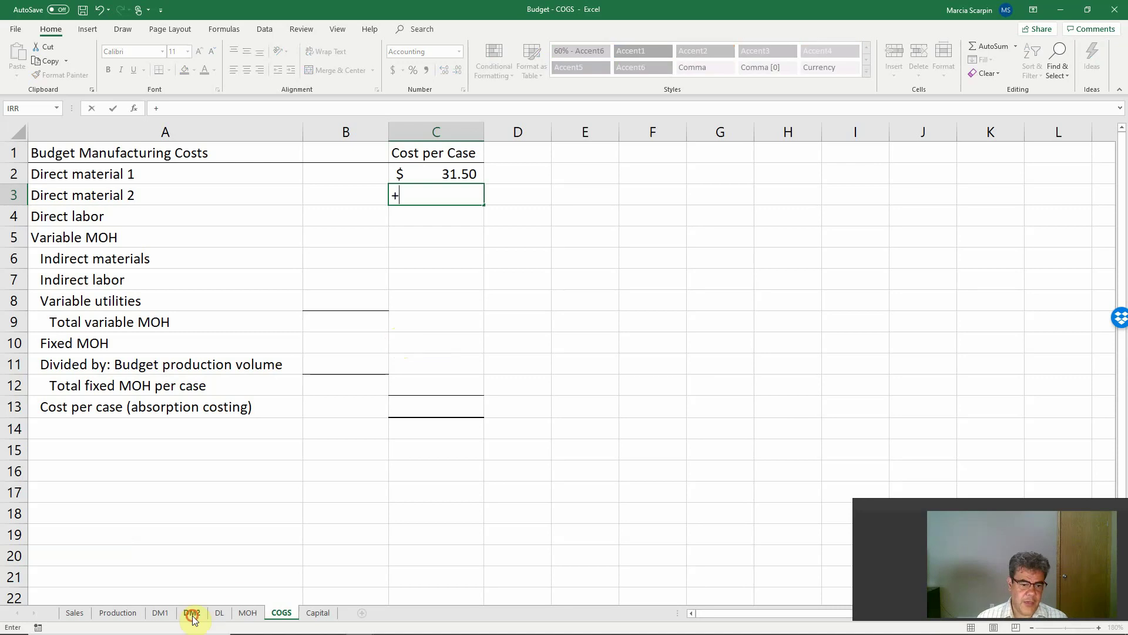
left_click(191, 613)
left_click(273, 236)
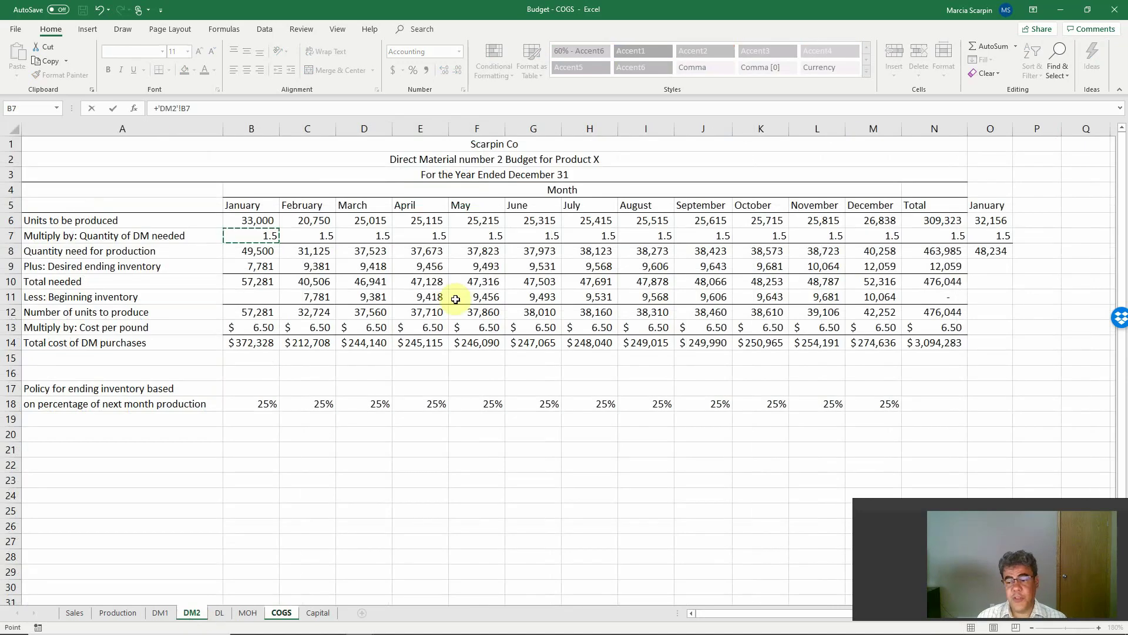
type("*")
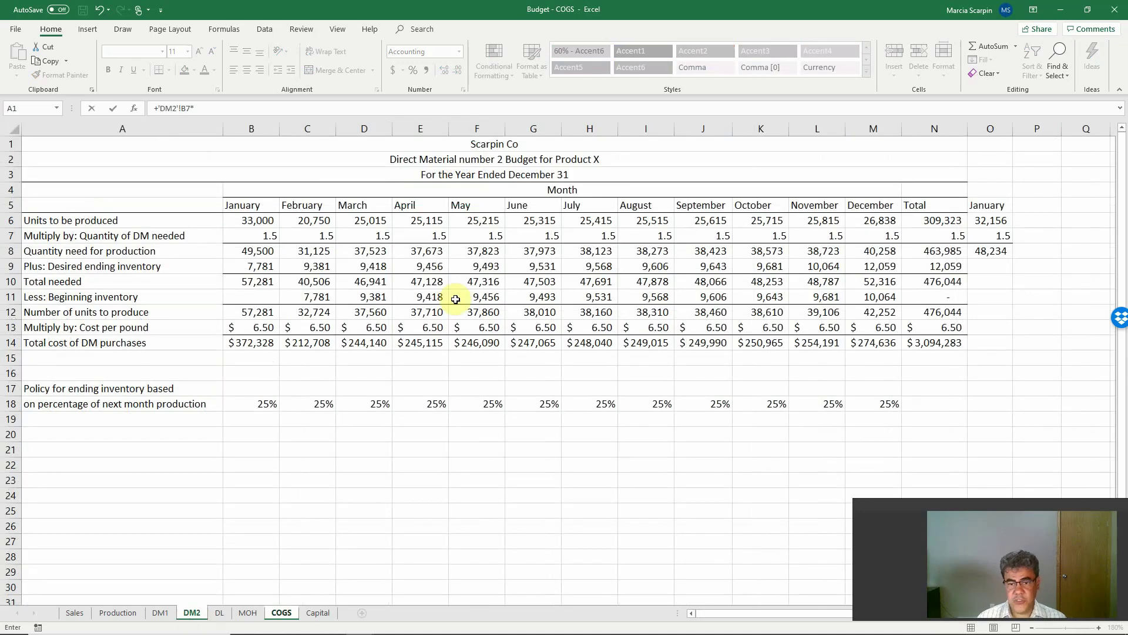
left_click(243, 332)
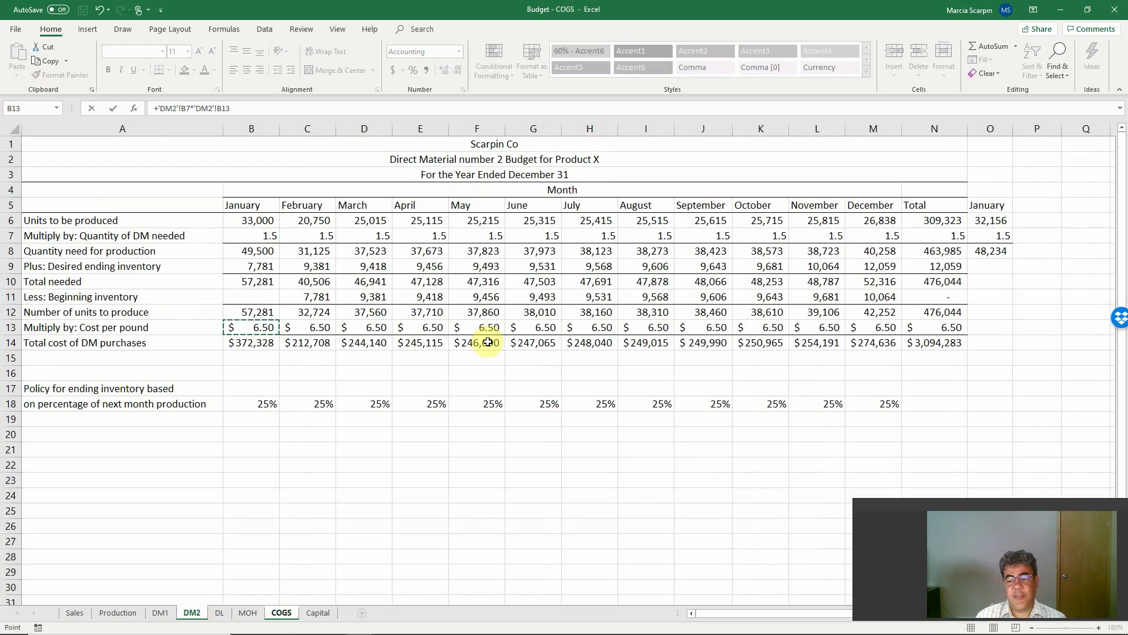
key("Return")
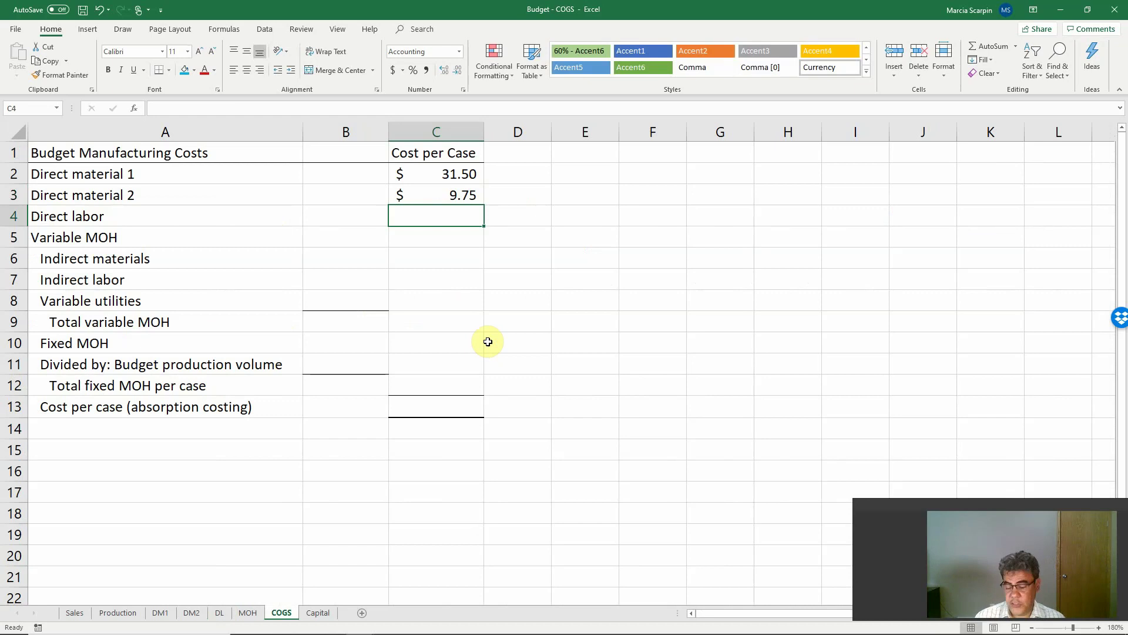
Set C4 to DL hours per unit (B7) times cost per hour (B9), giving $45.00.
type("+")
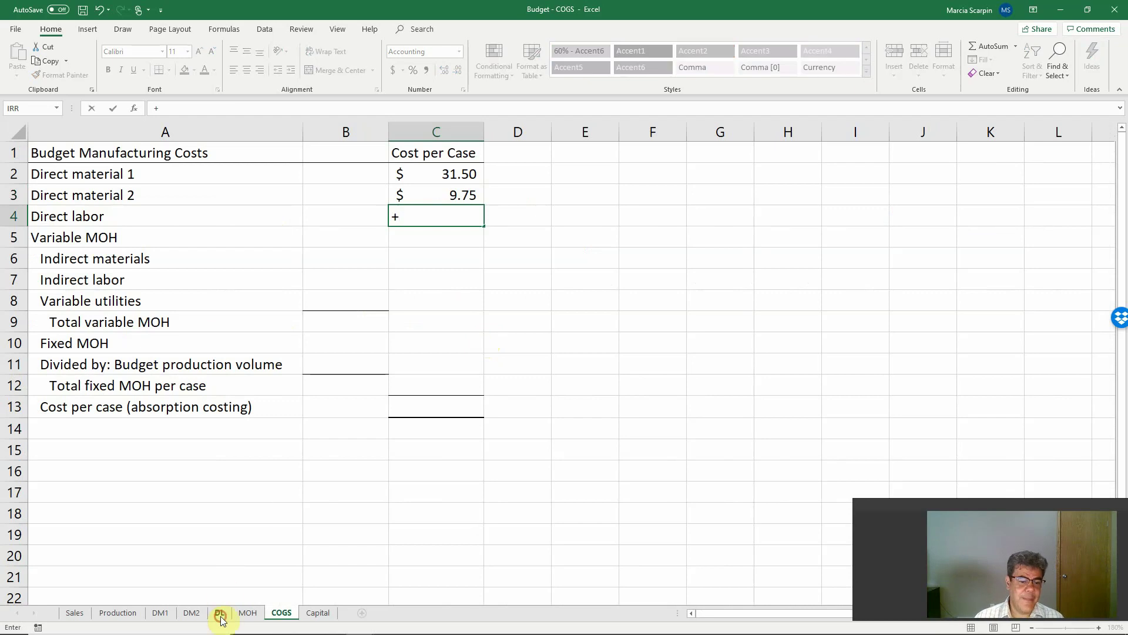
left_click(220, 613)
left_click(231, 253)
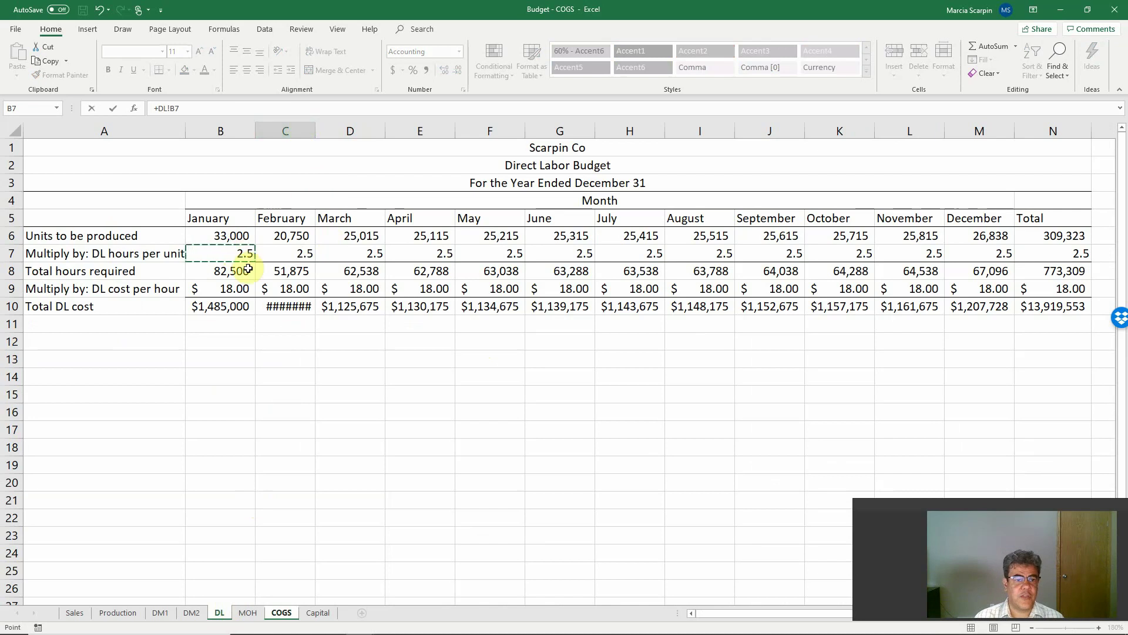
left_click(238, 288)
left_click(244, 254)
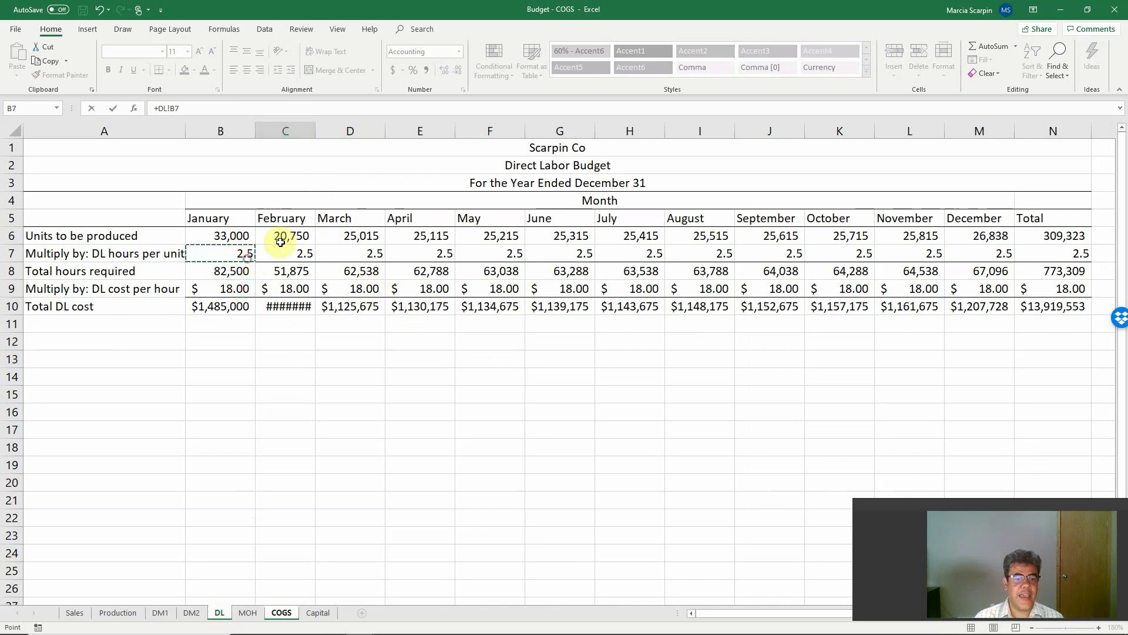
type("*")
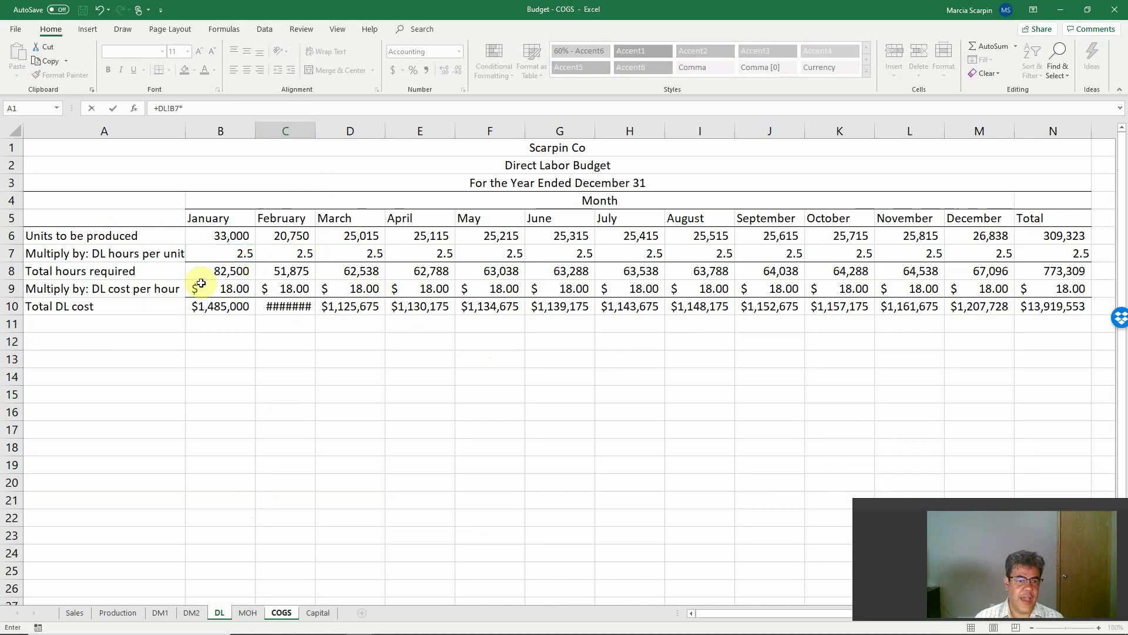
left_click(214, 288)
key("Return")
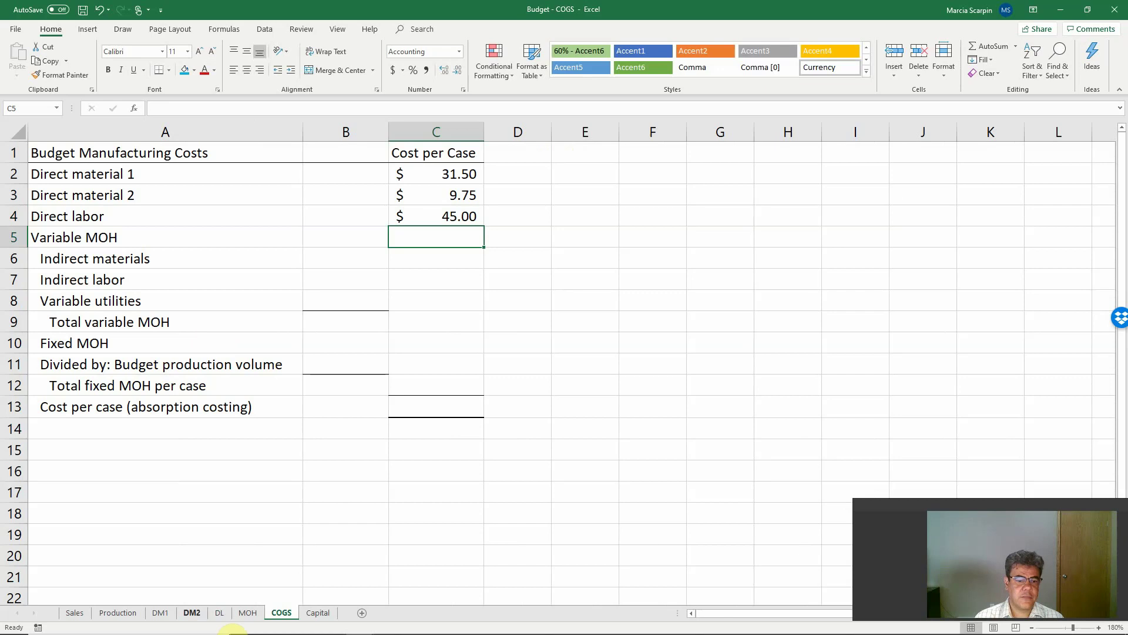
Enter the indirect materials rate of 2.75 per case in B6, checked against the MOH sheet.
left_click(221, 613)
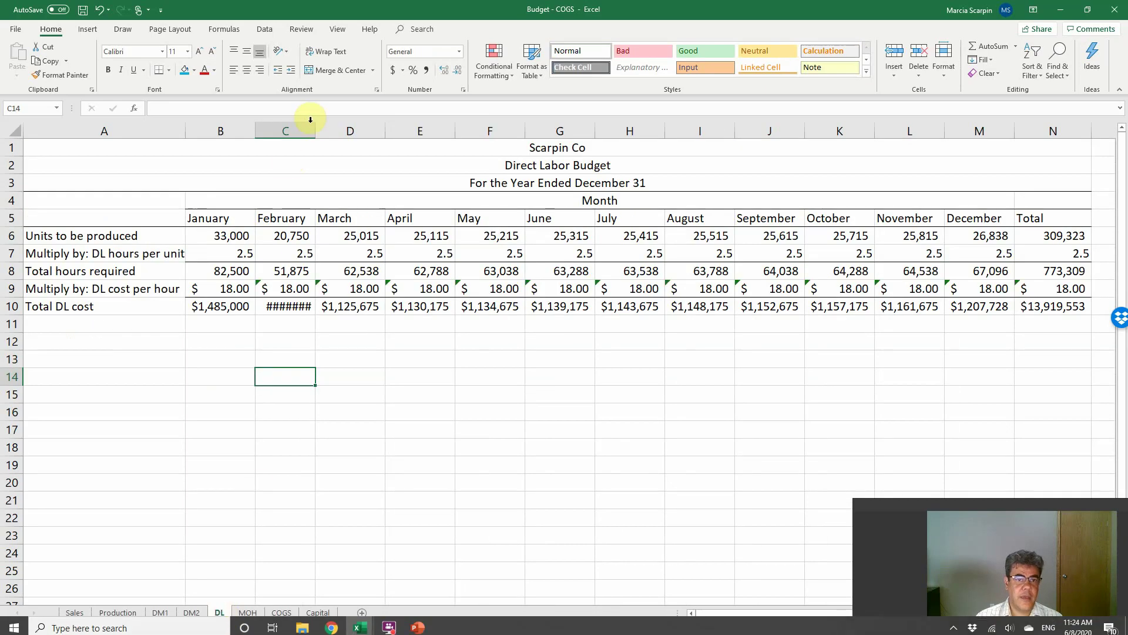
left_click(282, 612)
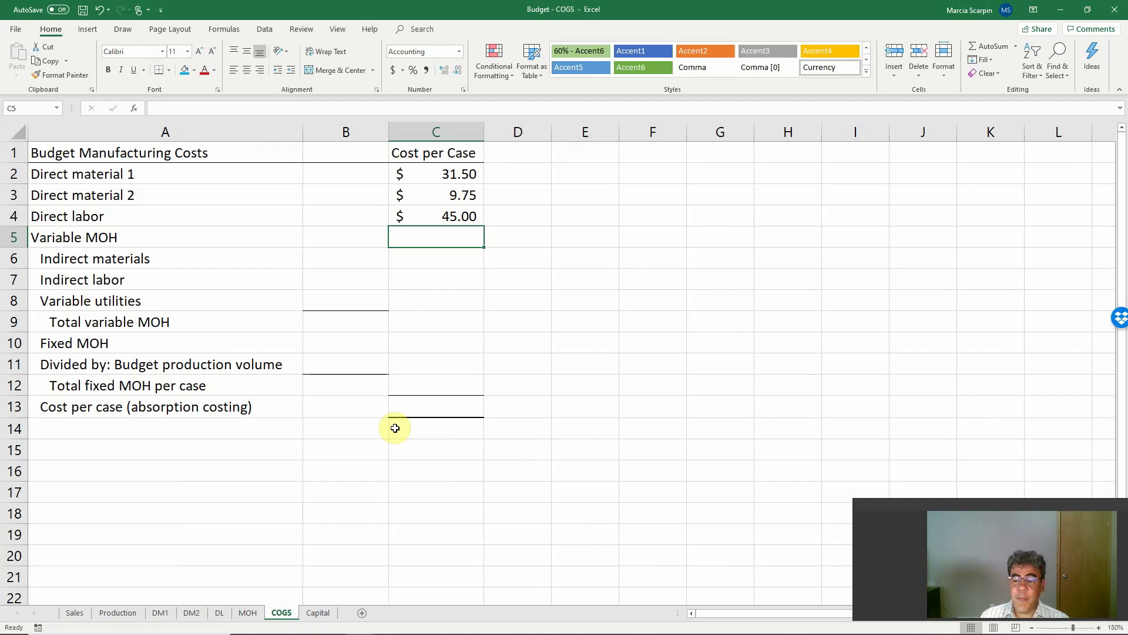
left_click(351, 254)
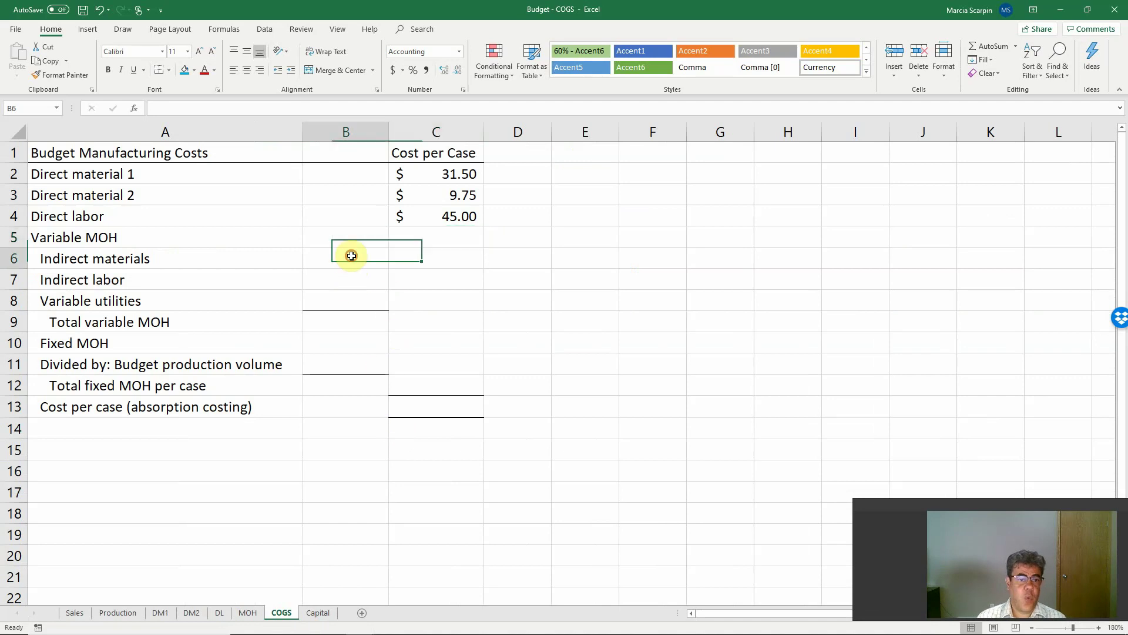
left_click(245, 612)
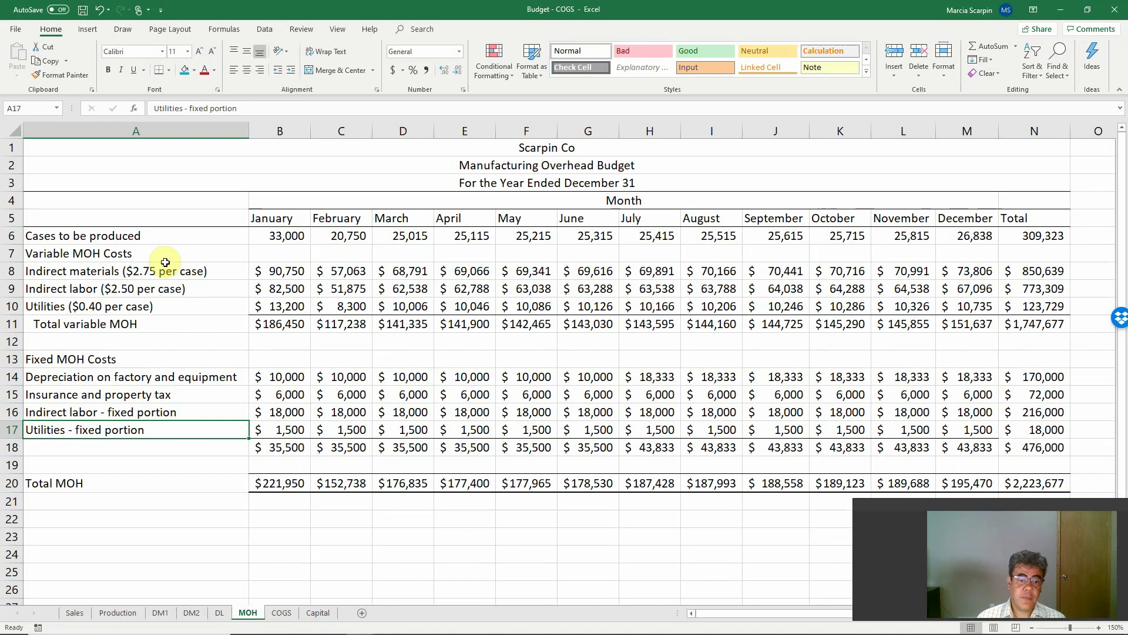
left_click(281, 612)
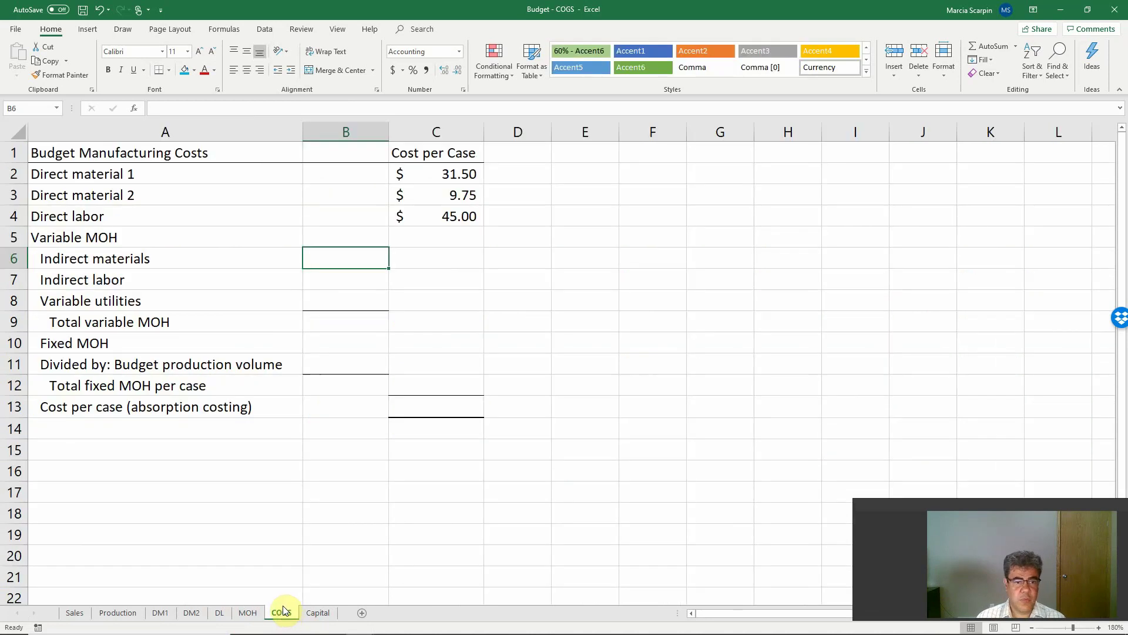
left_click(247, 613)
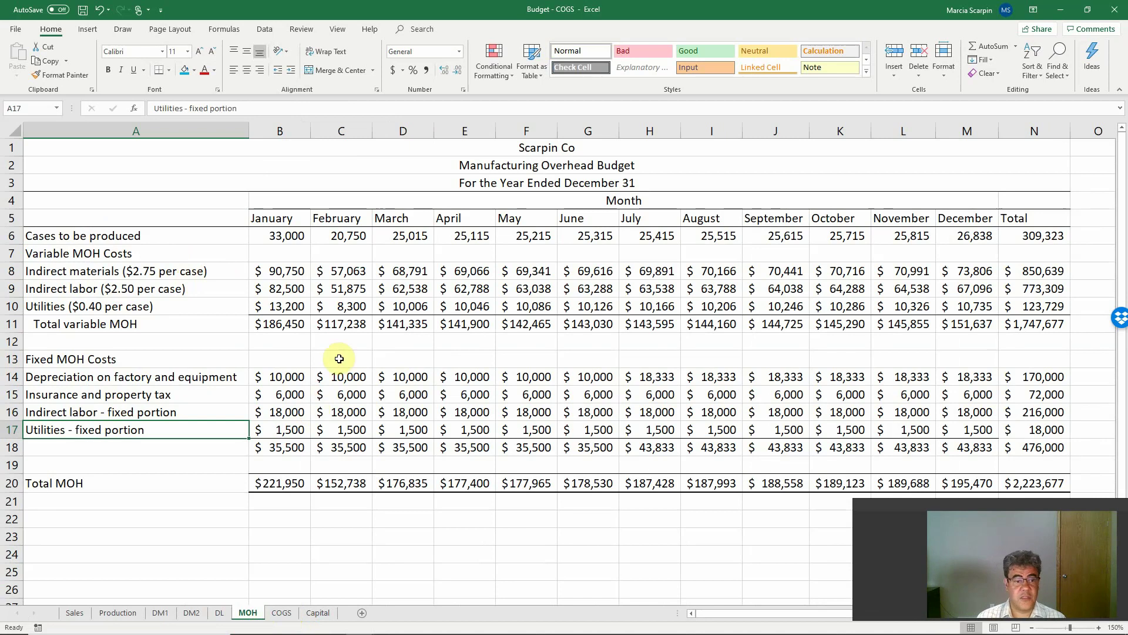
left_click(284, 612)
type("2.75")
key("Return")
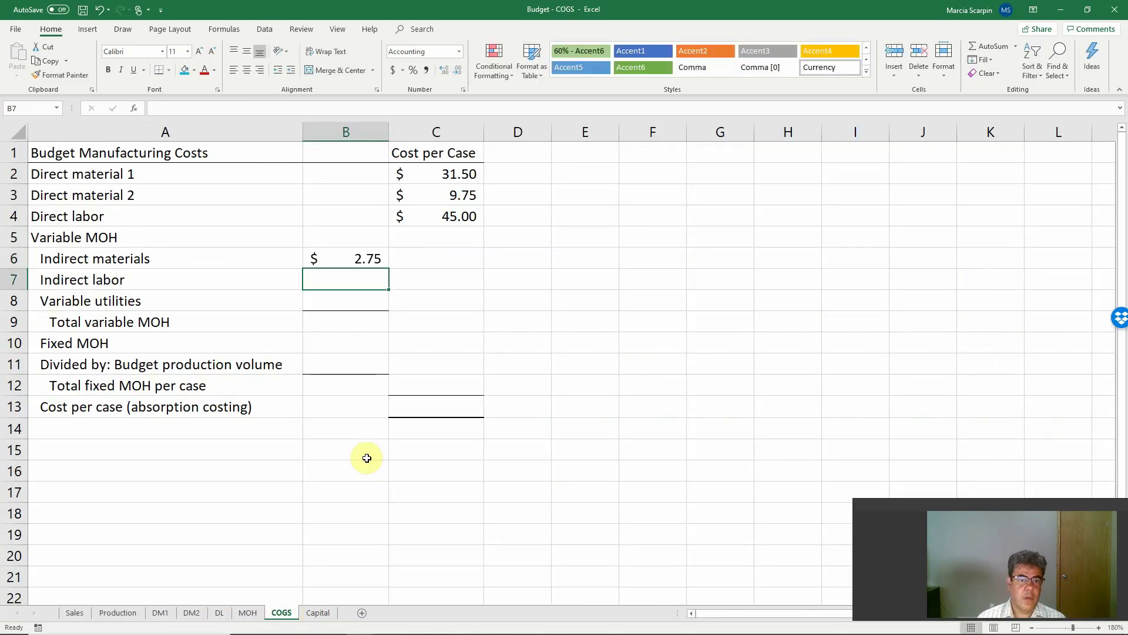
Enter indirect labor 2.50 in B7 and variable utilities 0.40 in B8 from the MOH rates.
left_click(246, 613)
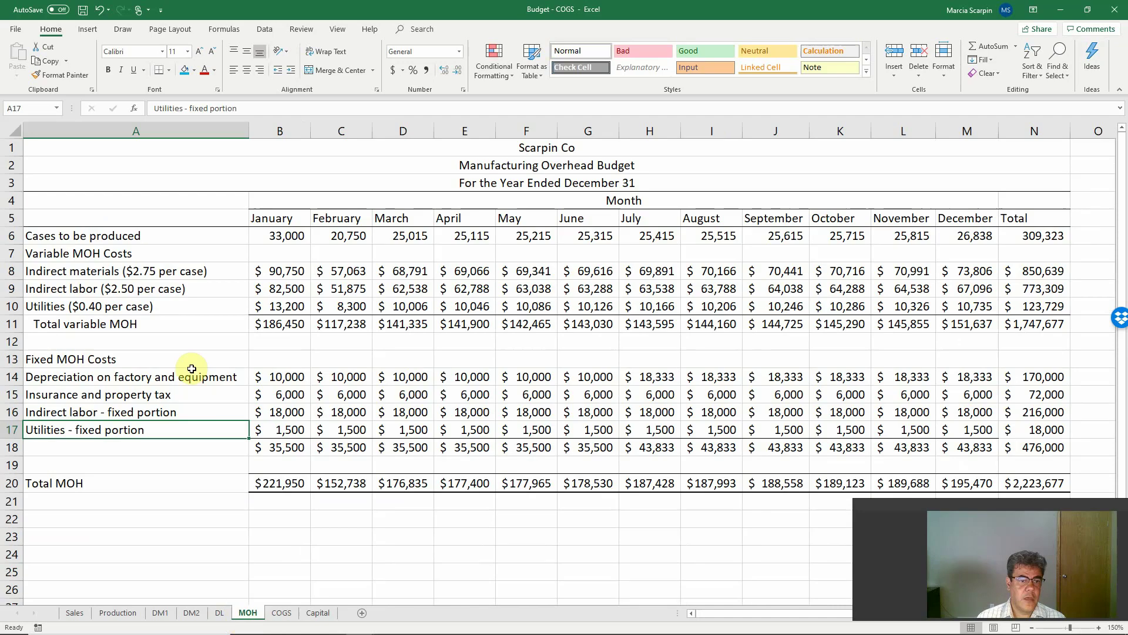
left_click(284, 611)
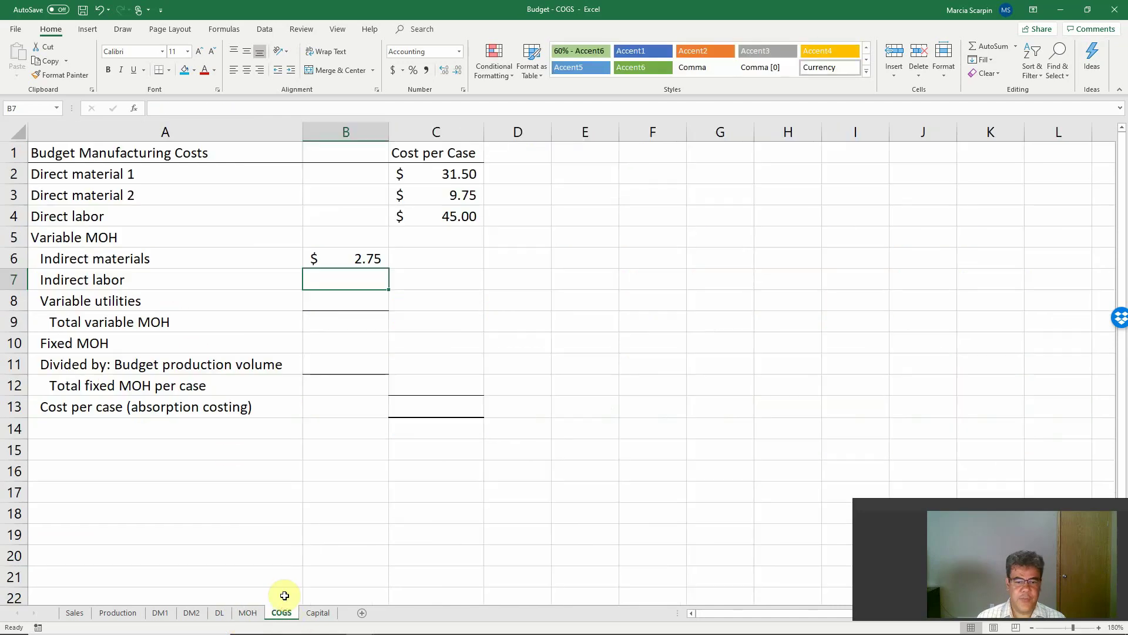
type("2.5")
key("Return")
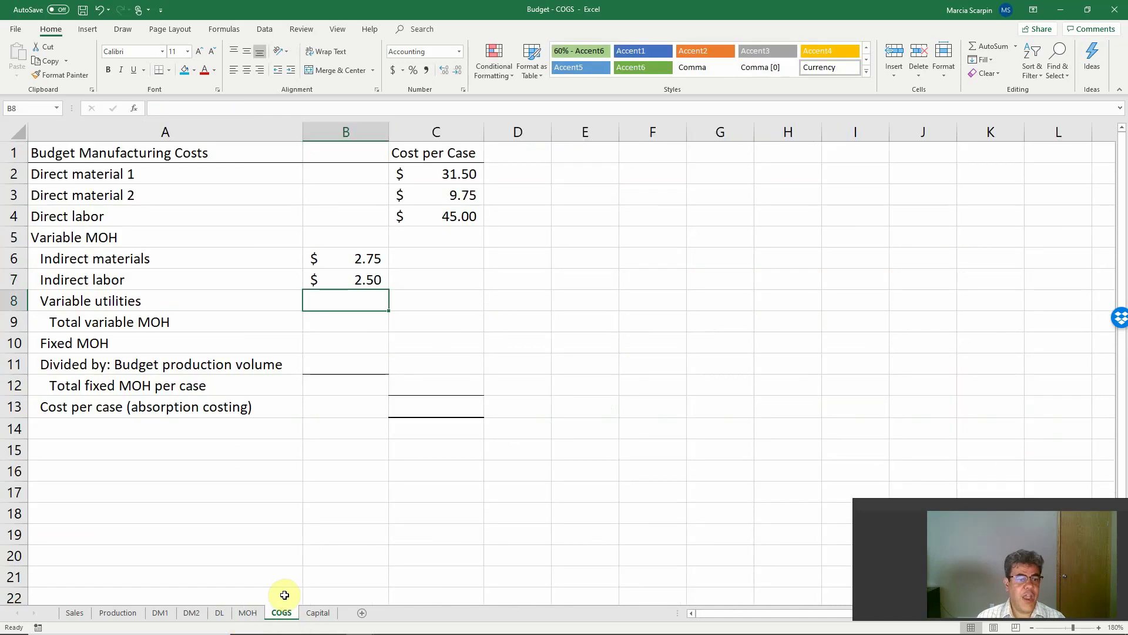
left_click(245, 614)
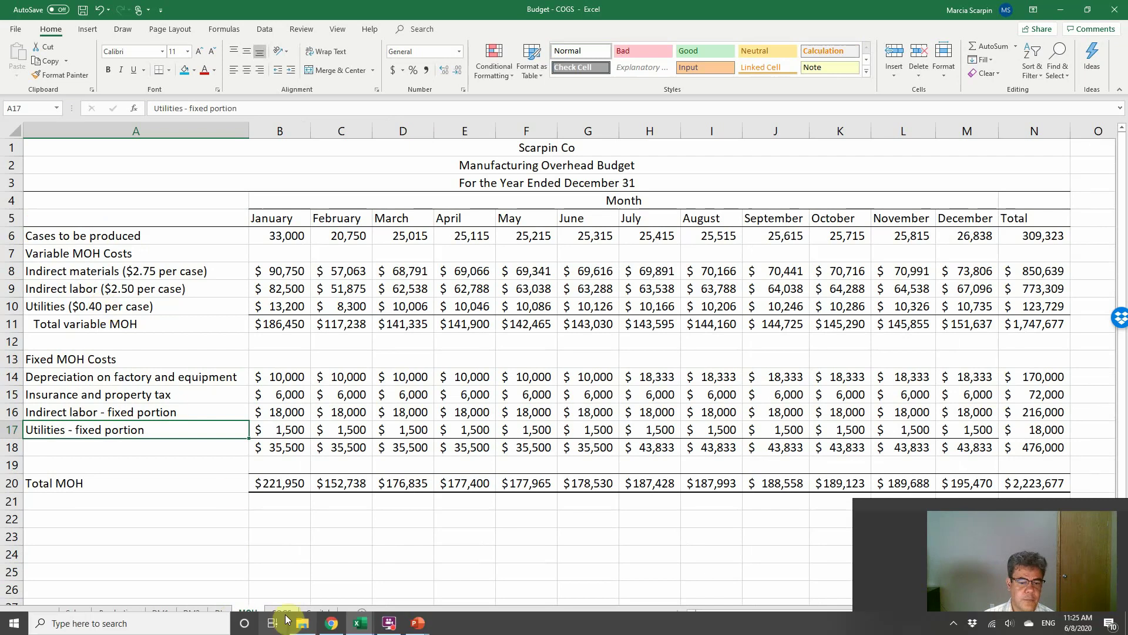
left_click(285, 611)
type(".4")
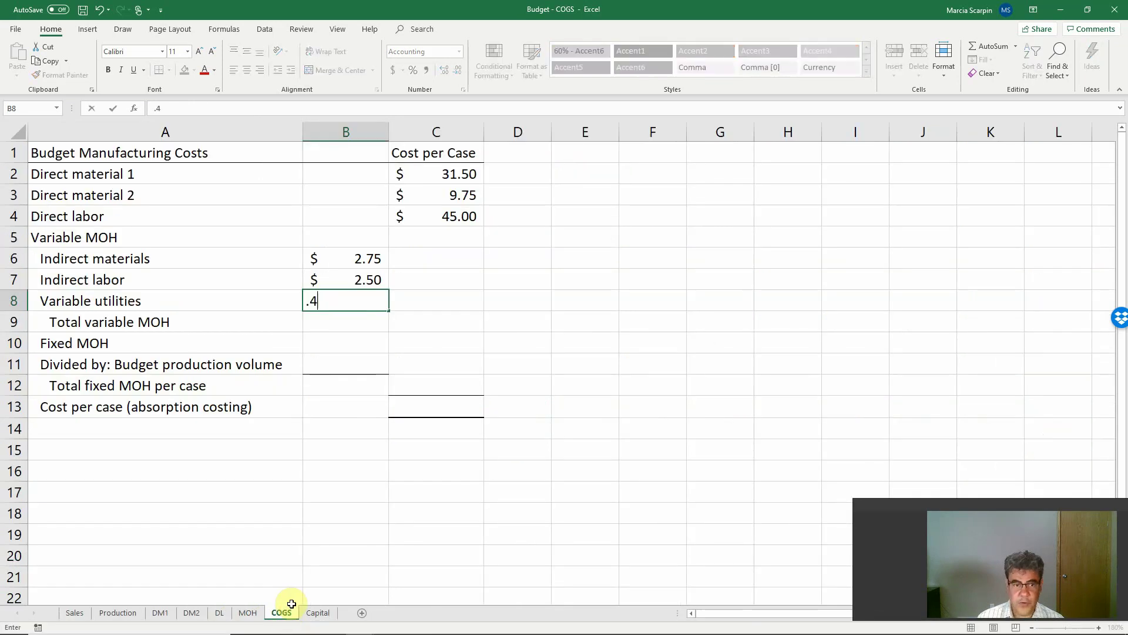
key("Return")
Total variable MOH in C9 with =SUM(B6:B8), showing $5.65.
type("=sum")
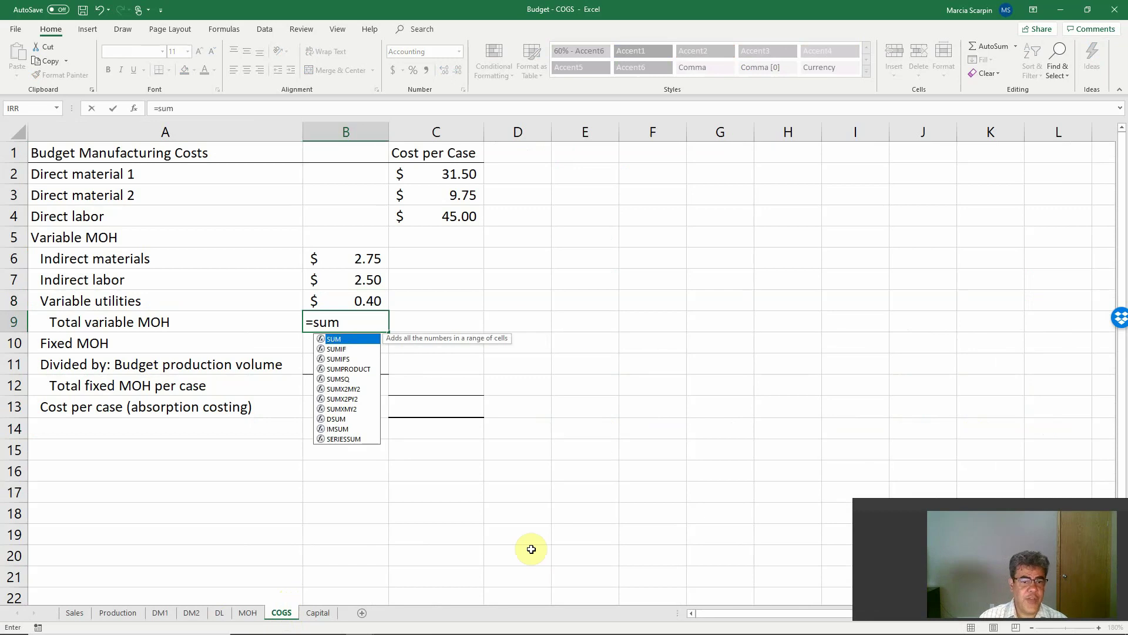
key("Escape")
key("Tab")
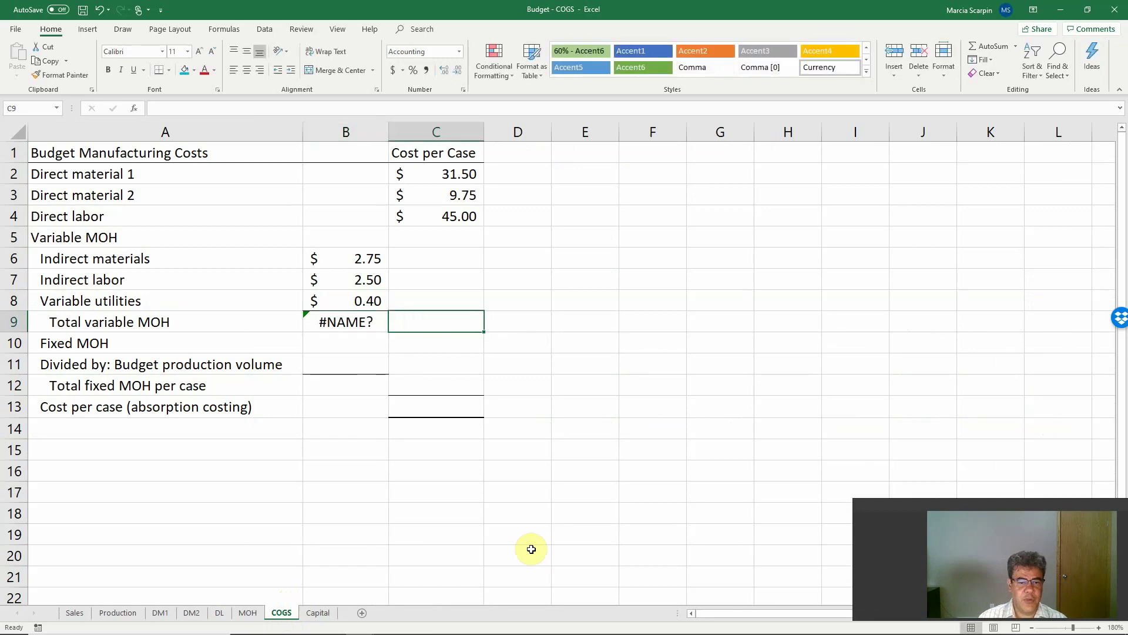
key("Left")
key("Delete")
key("Right")
type("=sum(")
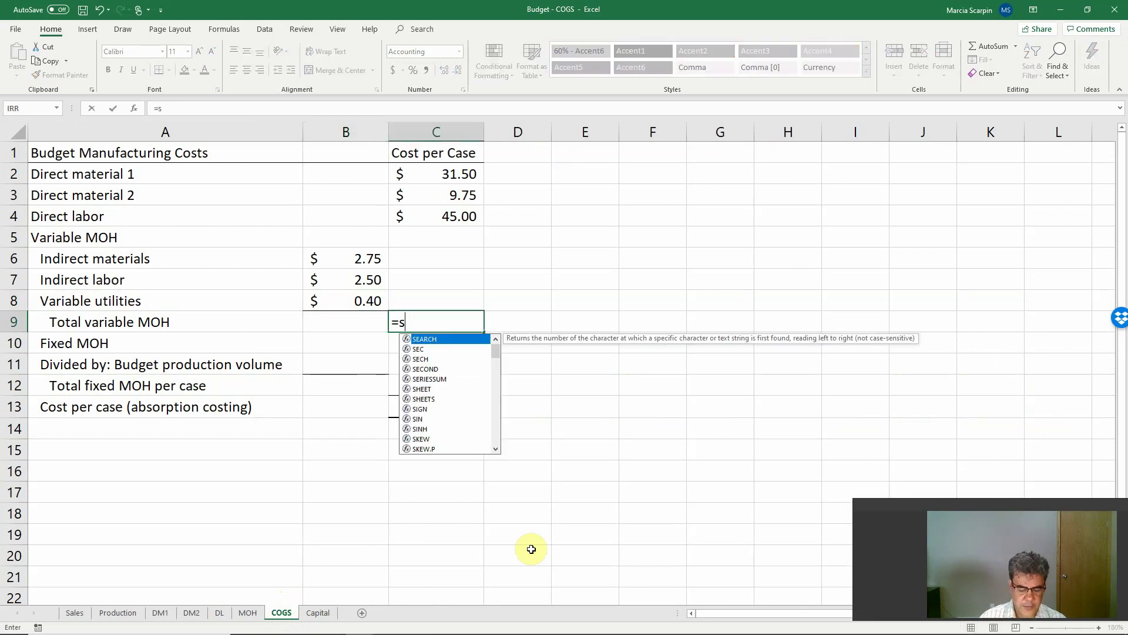
key("Left")
key("Up")
key("shift+Up")
key("shift+Up")
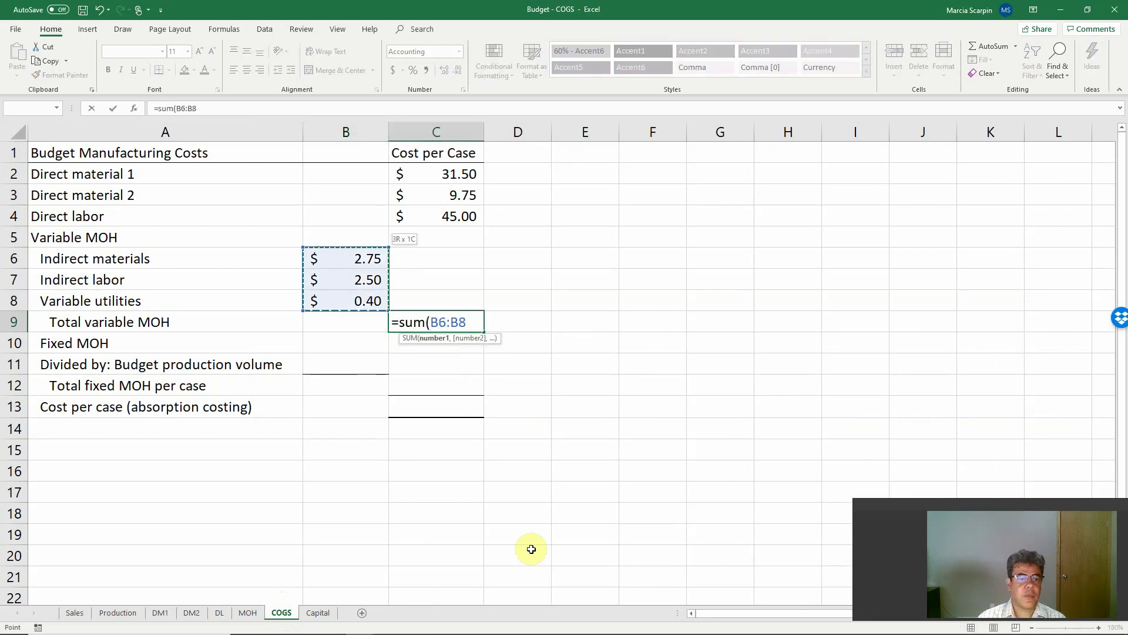
key("Return")
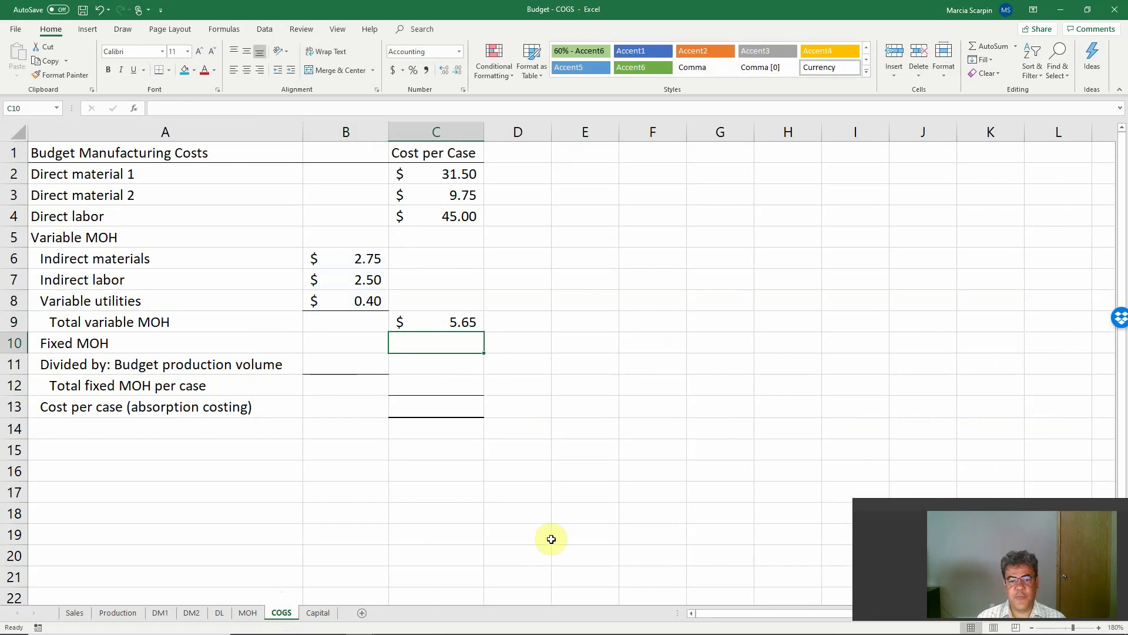
Sum C2:C12 in C13 for an absorption cost per case of $91.90.
left_click(459, 404)
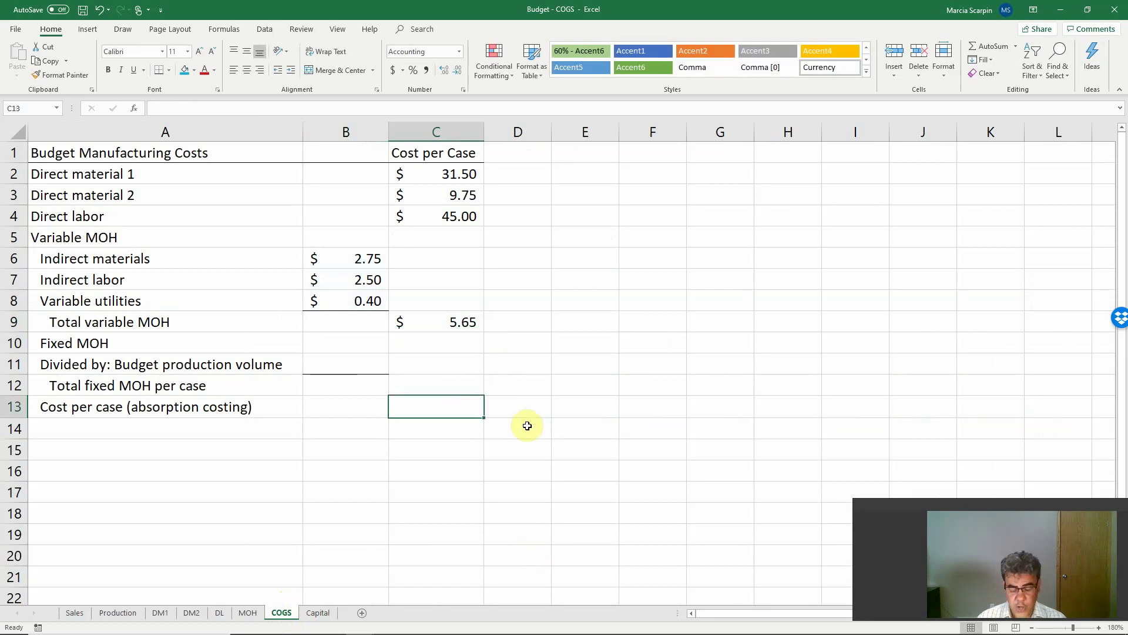
type("=sum(")
key("Up")
key("shift+Up")
key("shift+Up")
key("shift+Up")
key("shift+Up")
key("shift+Up")
key("shift+Up")
key("shift+Up")
key("shift+Up")
key("shift+Up")
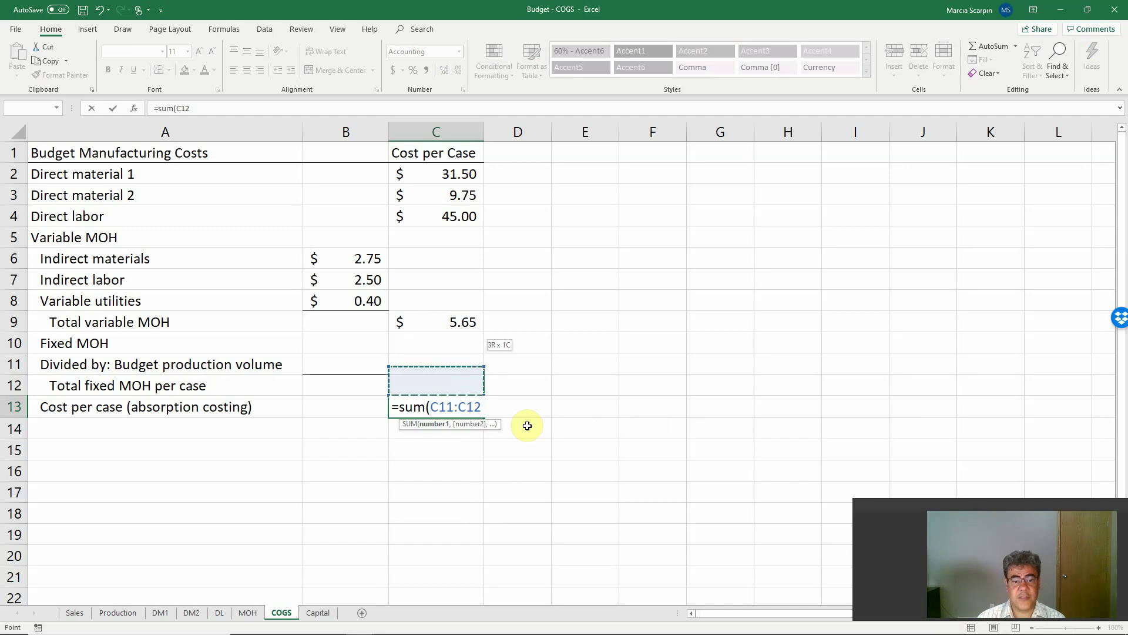
key("shift+Up")
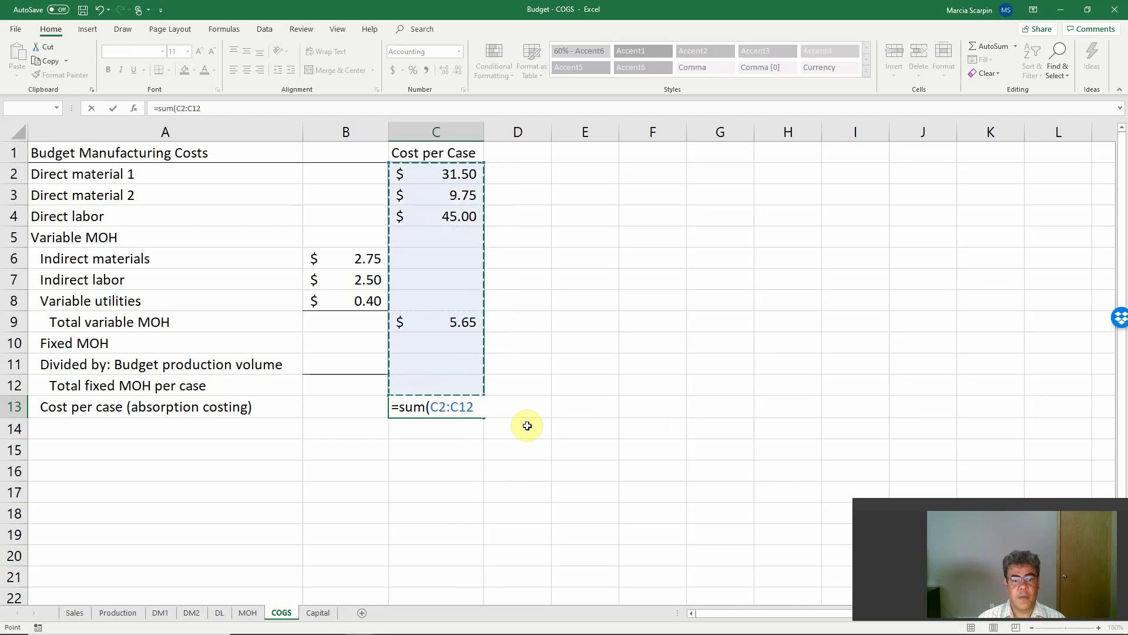
key("Return")
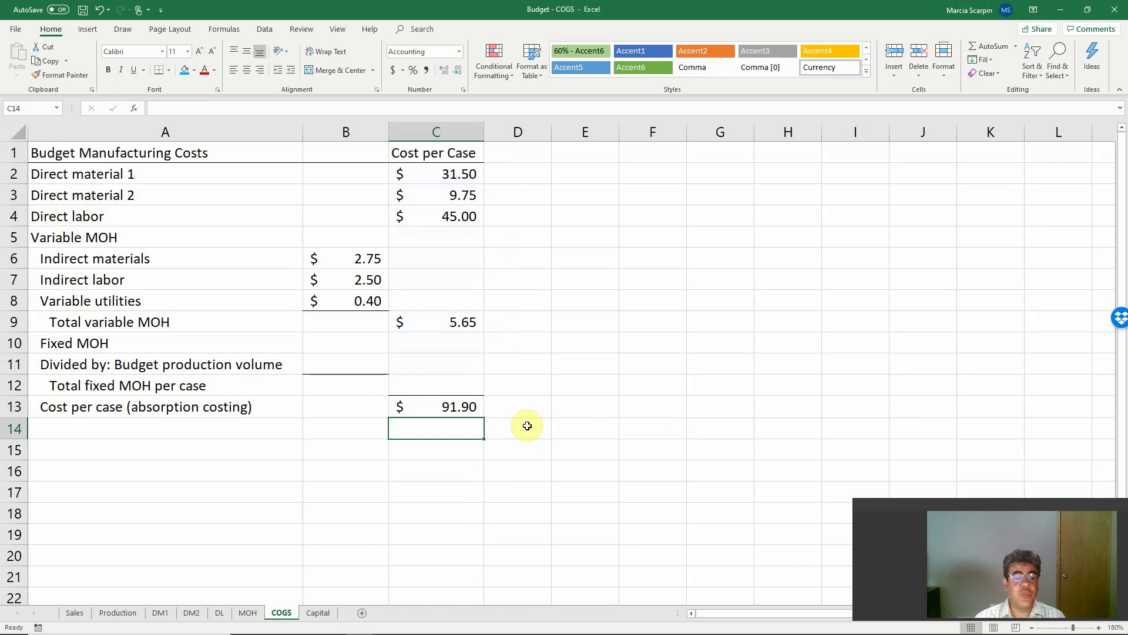
Link Fixed MOH in B10 to the MOH sheet's total in N18 ($476,000).
left_click(357, 338)
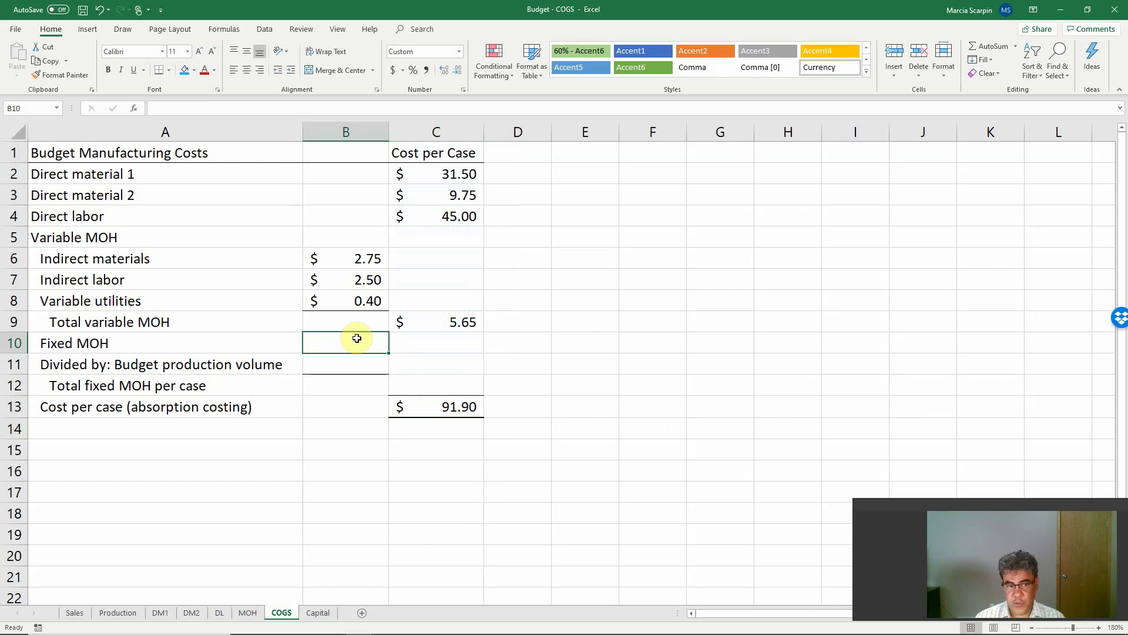
type("+")
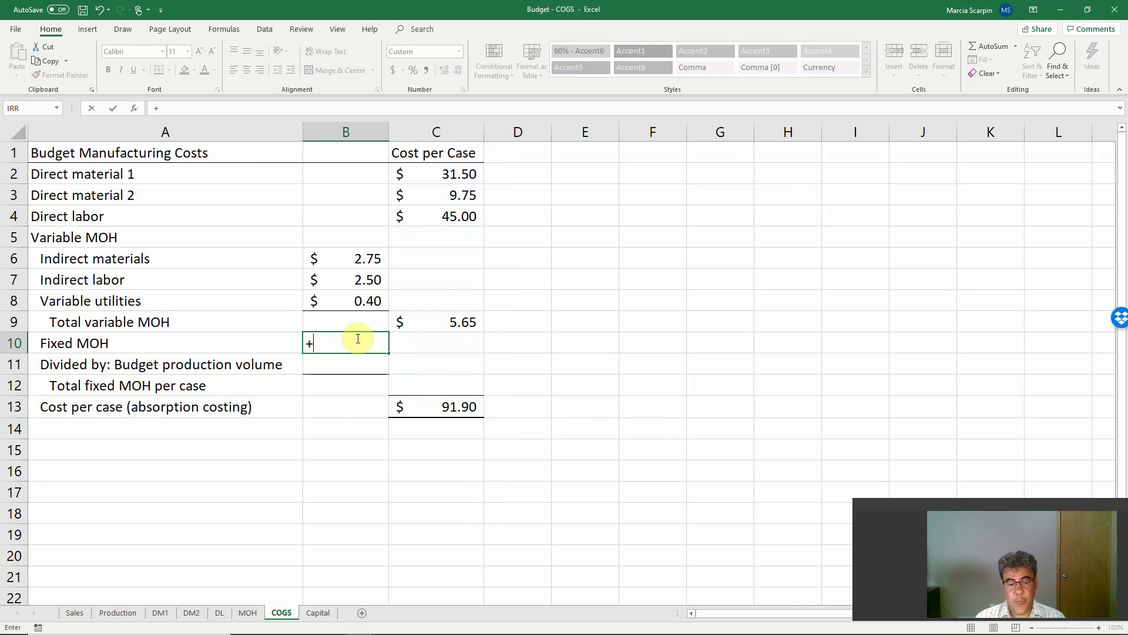
left_click(247, 612)
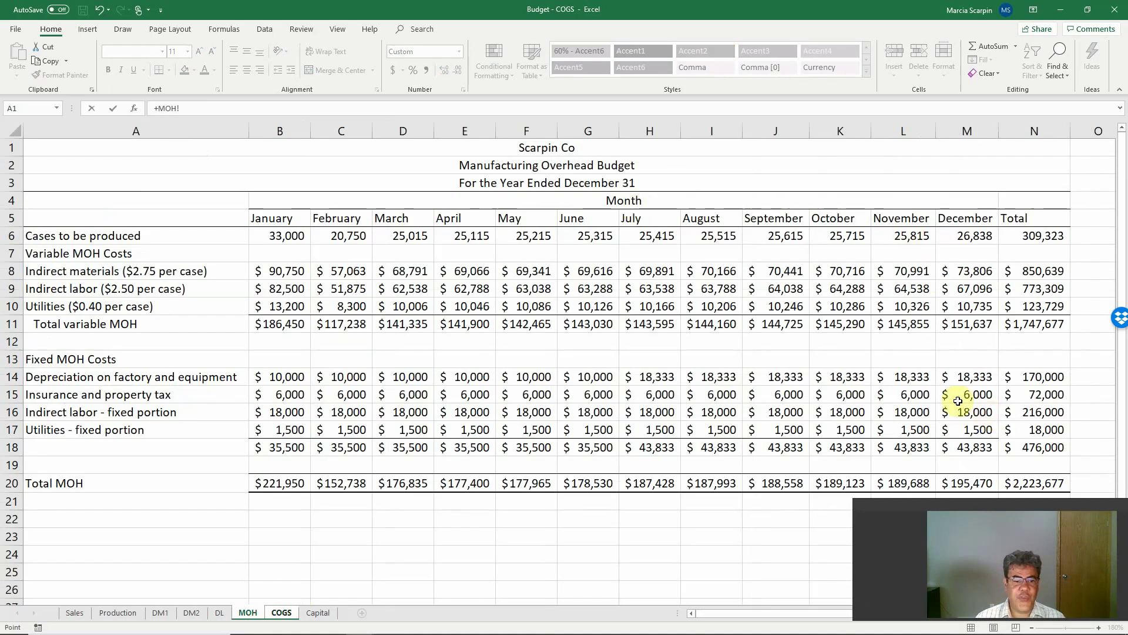
left_click(1023, 447)
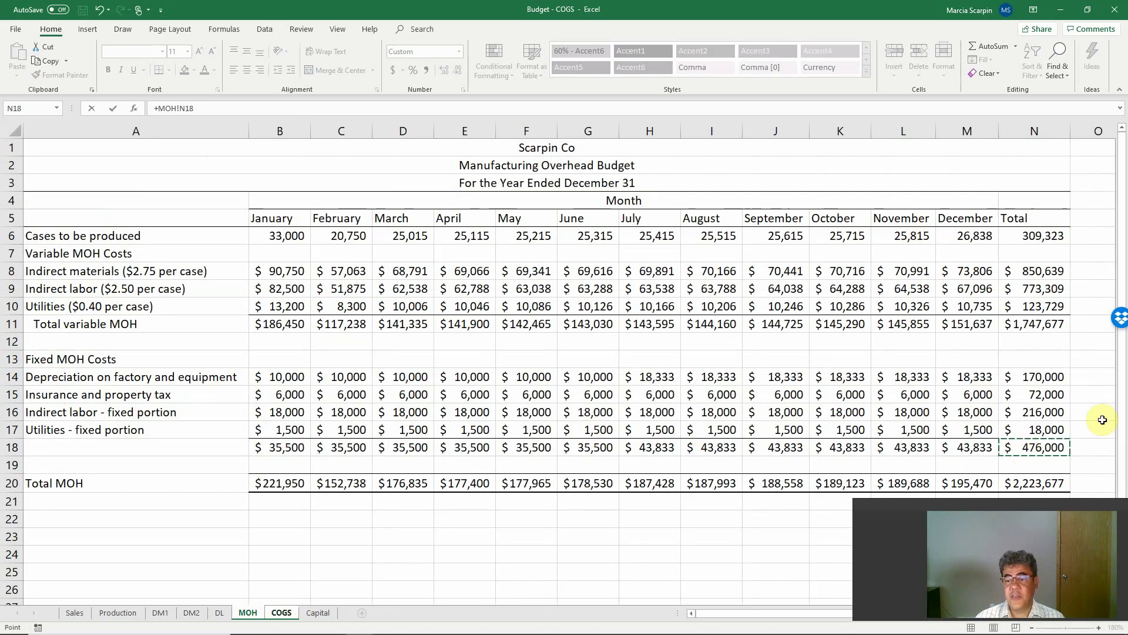
key("Return")
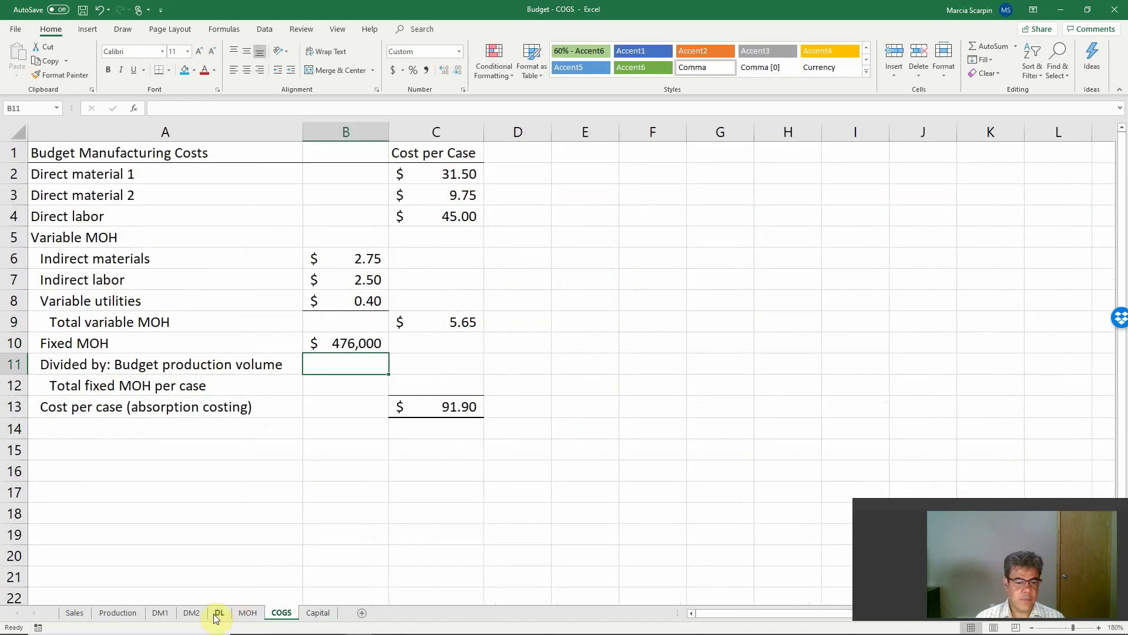
Inspect the MOH sheet's fixed utilities total and July total variable MOH formulas.
left_click(248, 612)
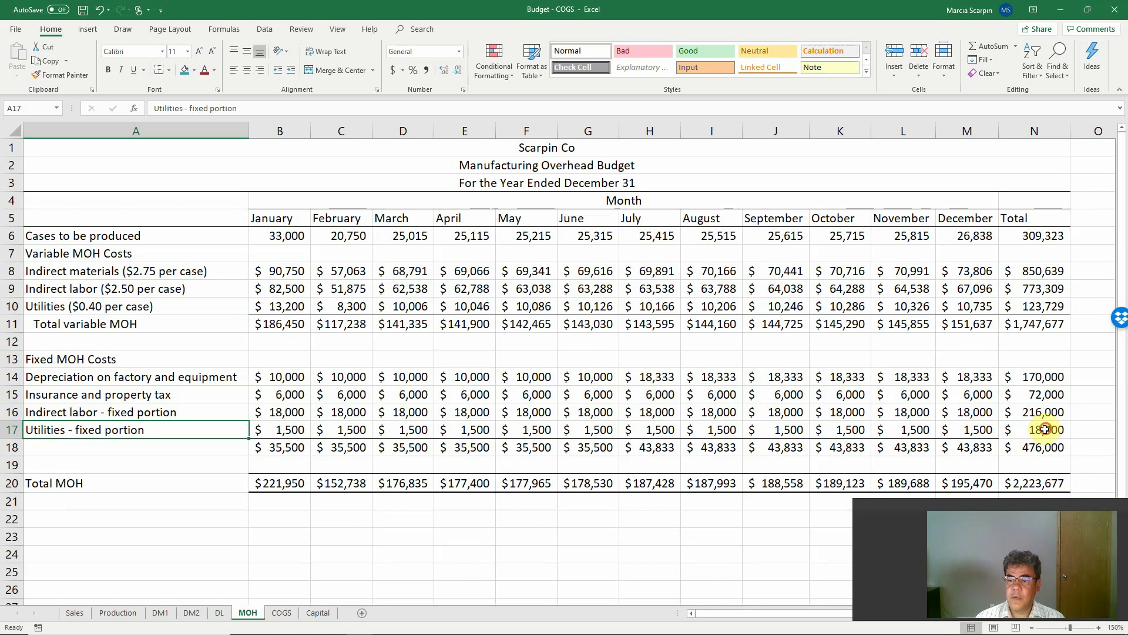
left_click(1035, 429)
left_click(647, 320)
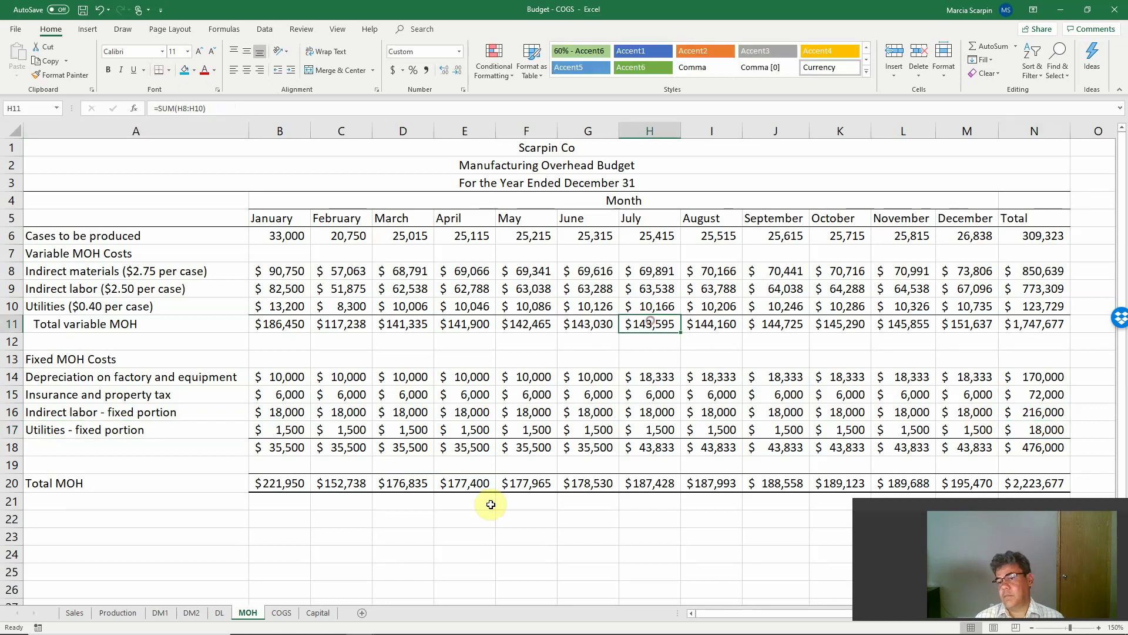
Link budget volume in B11 to the Production sheet's total N10 (309,323 units).
left_click(282, 613)
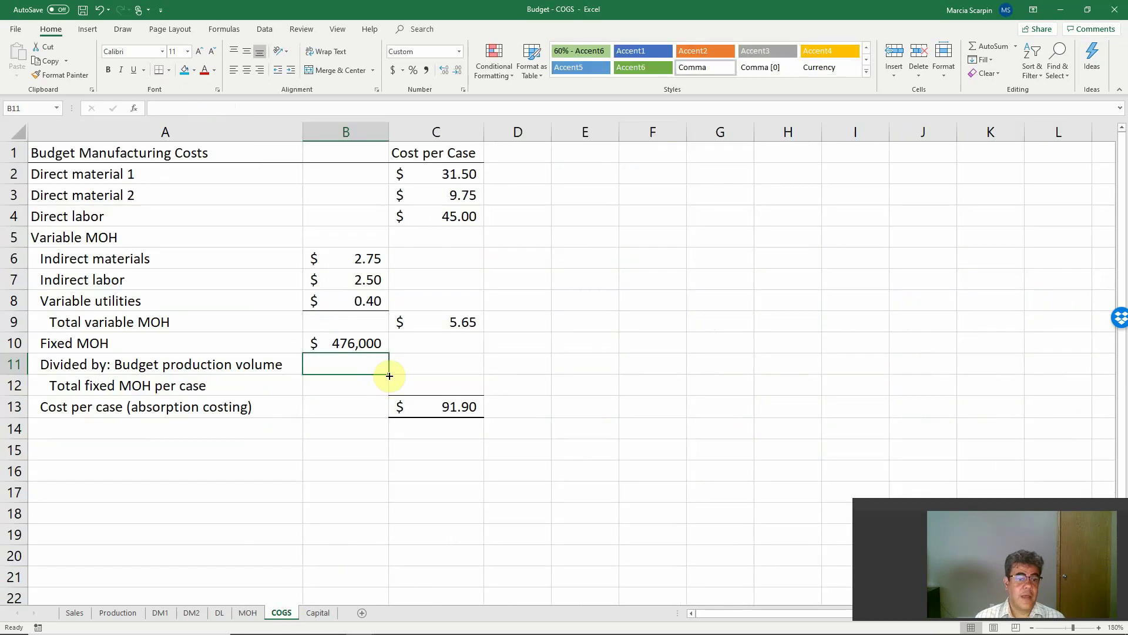
type("+")
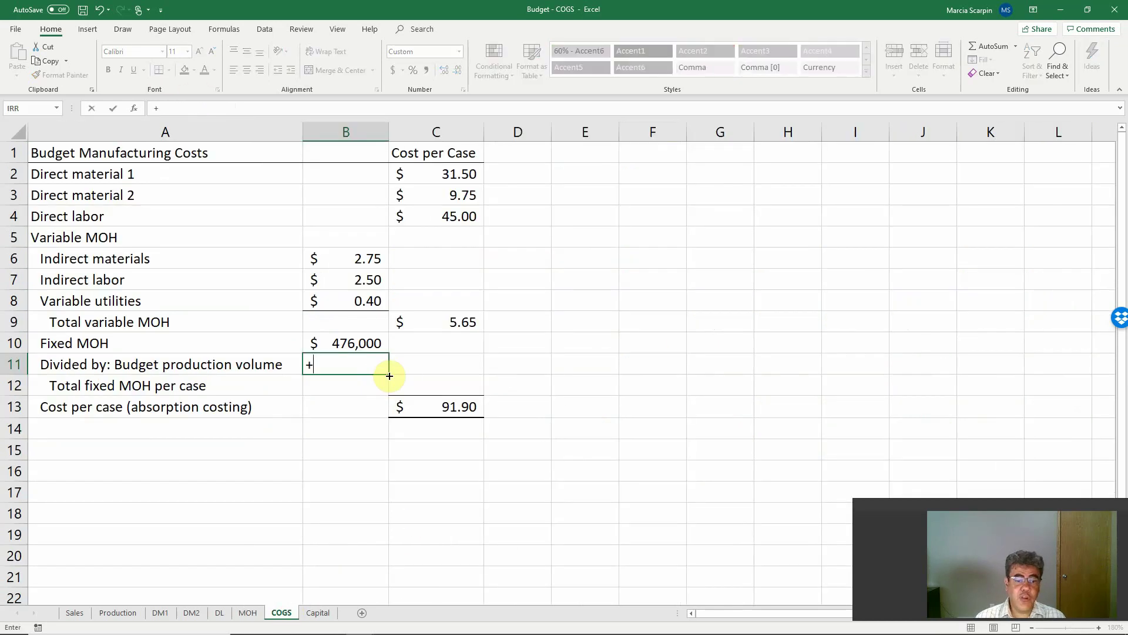
left_click(118, 613)
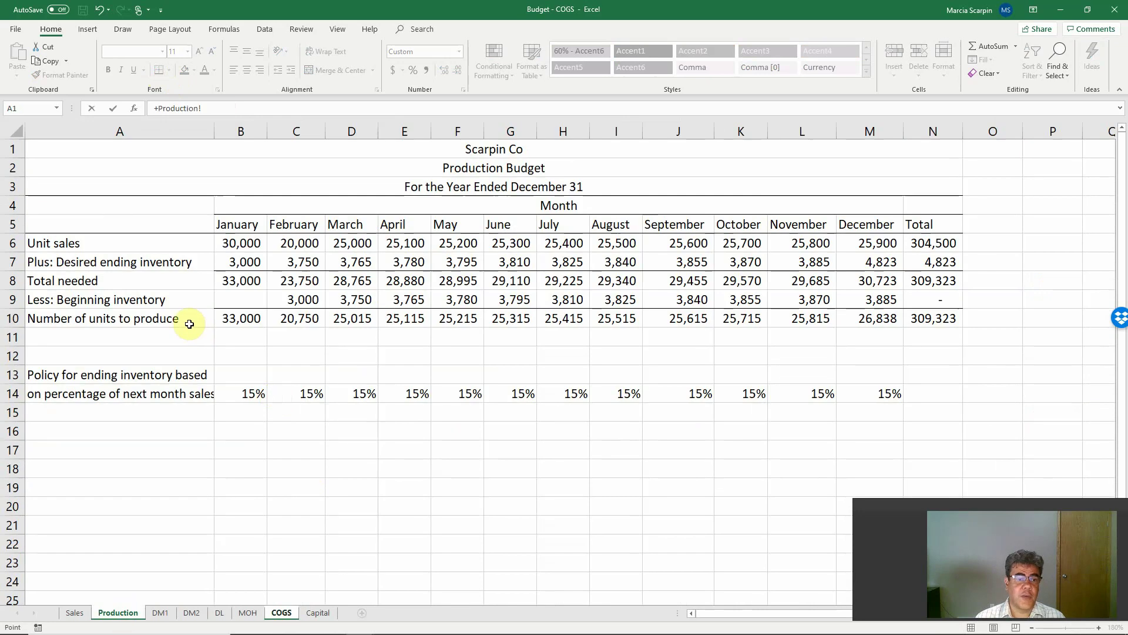
left_click(933, 318)
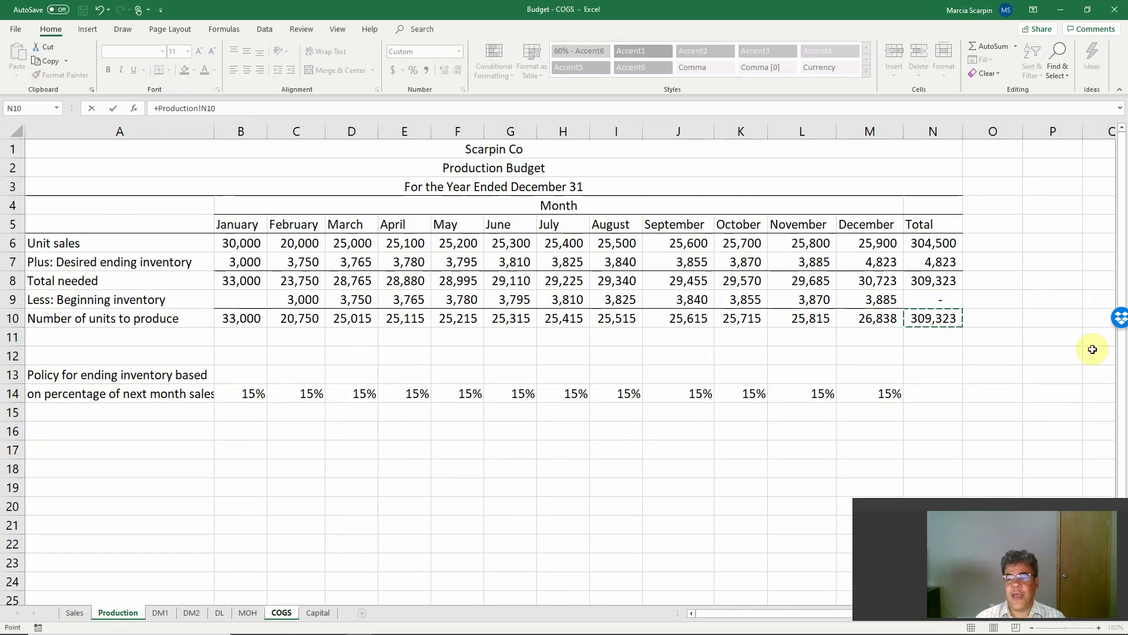
key("Return")
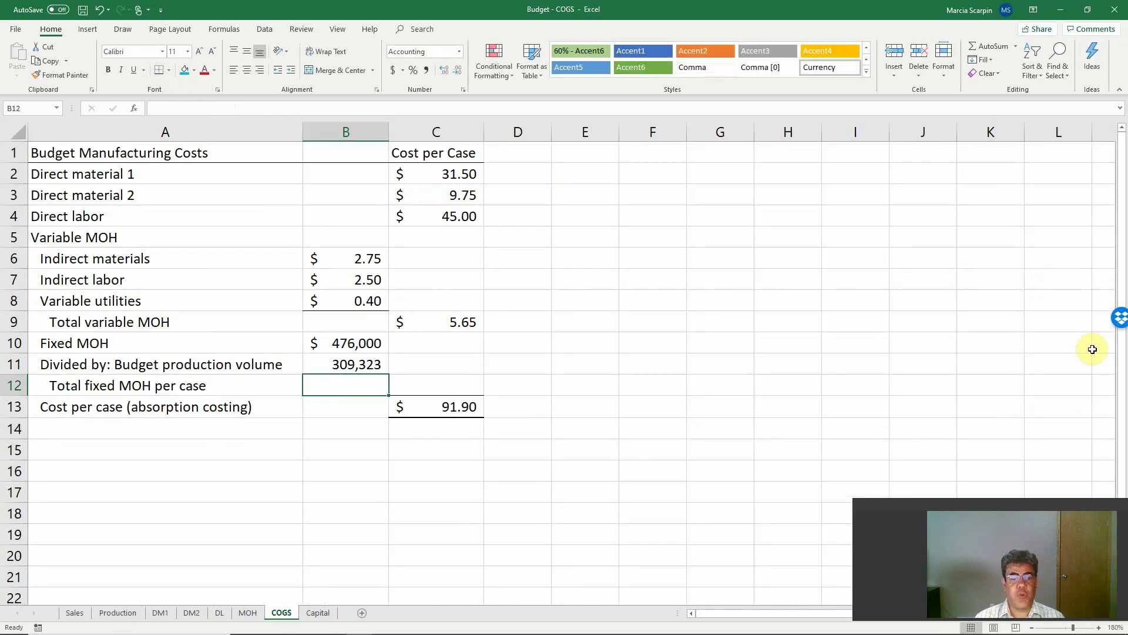
Compute fixed MOH per case in C12 as B10/B11, $1.54, bringing the total to $93.44.
left_click(449, 385)
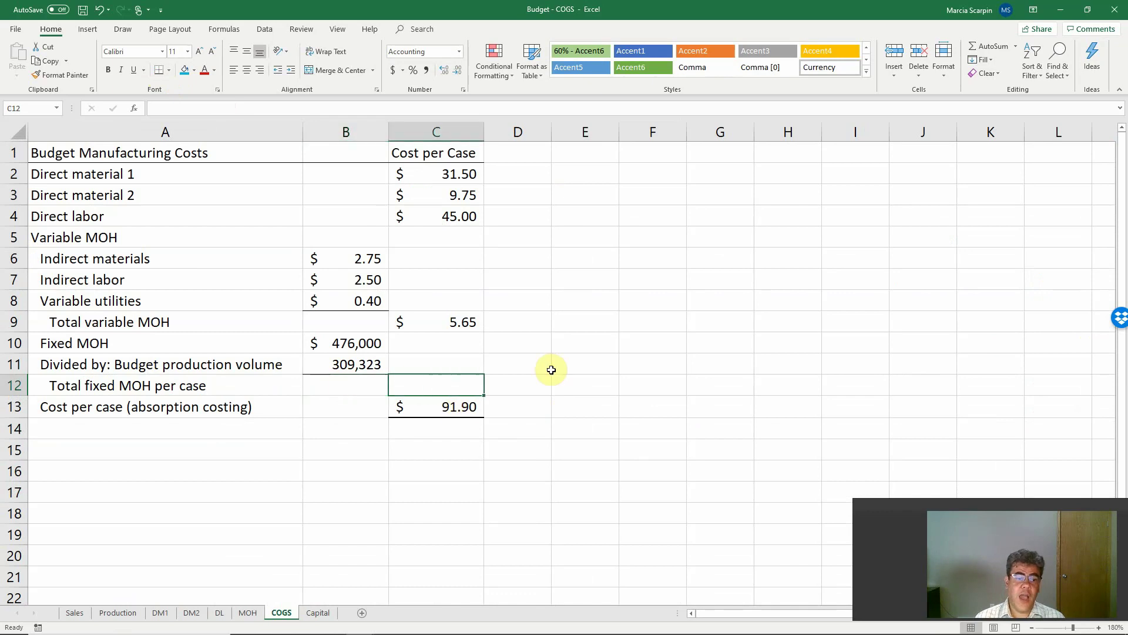
type("+")
key("Left")
key("Up")
key("Up")
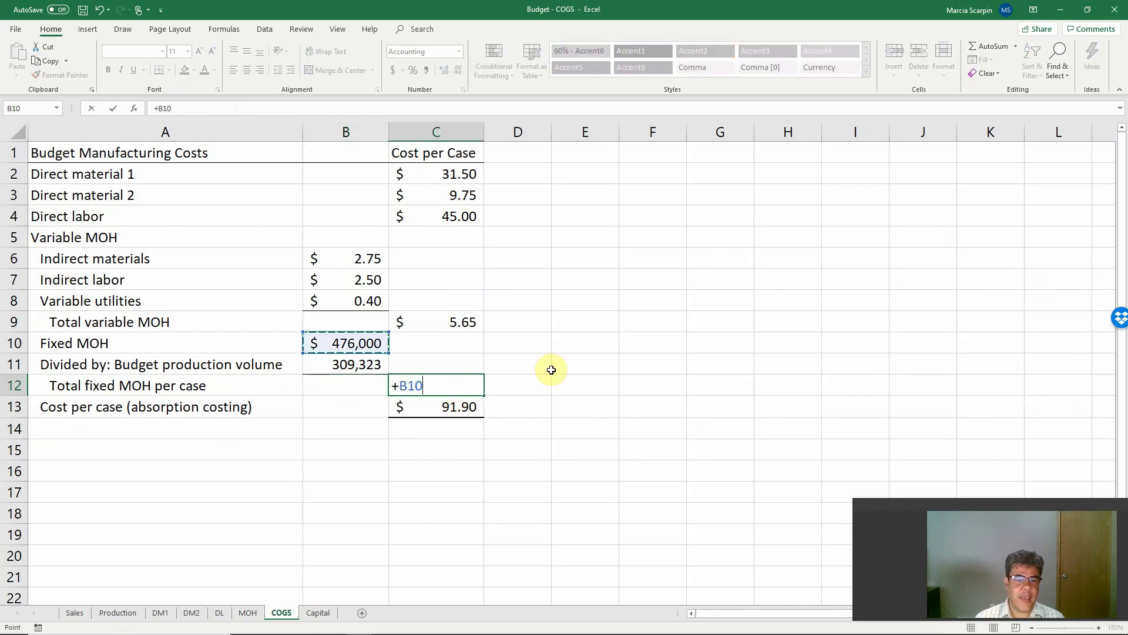
type("/")
key("Up")
key("Left")
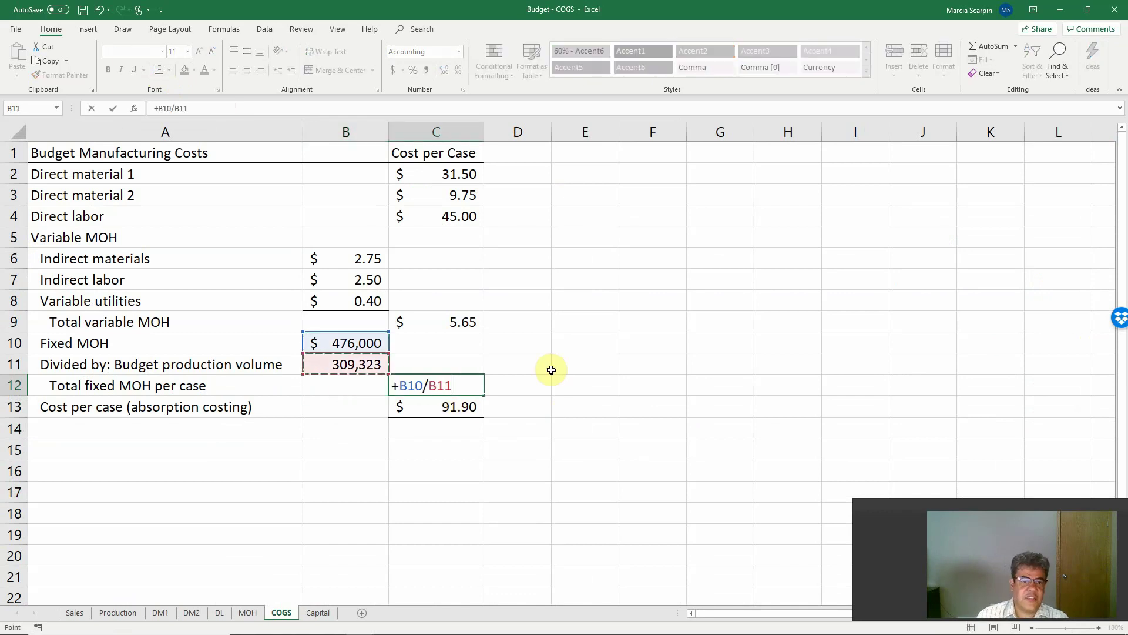
key("Return")
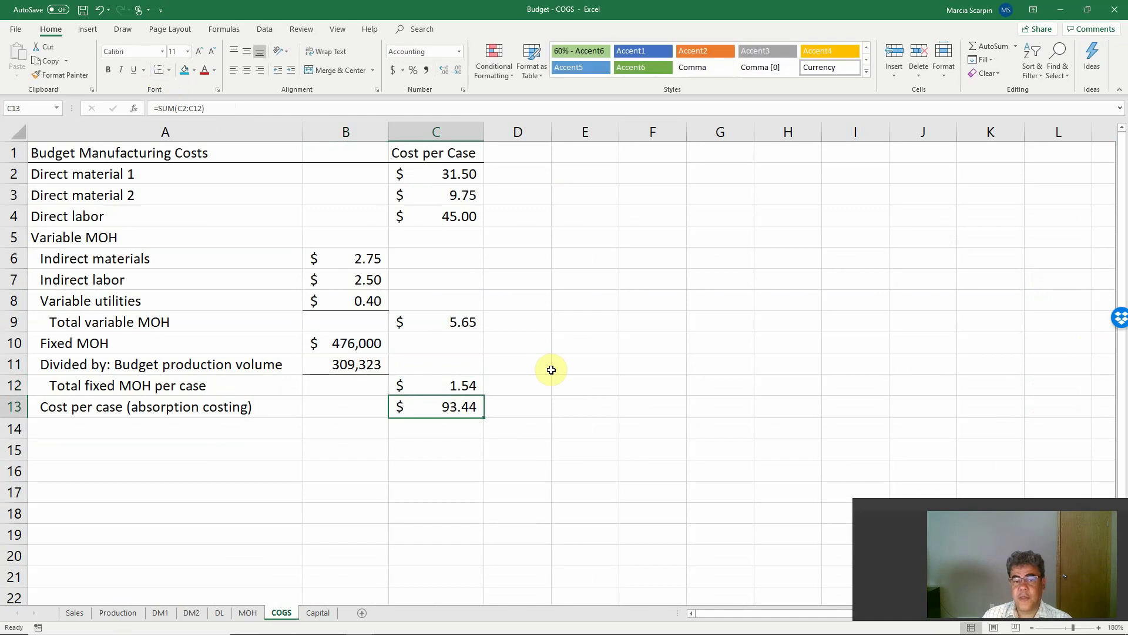